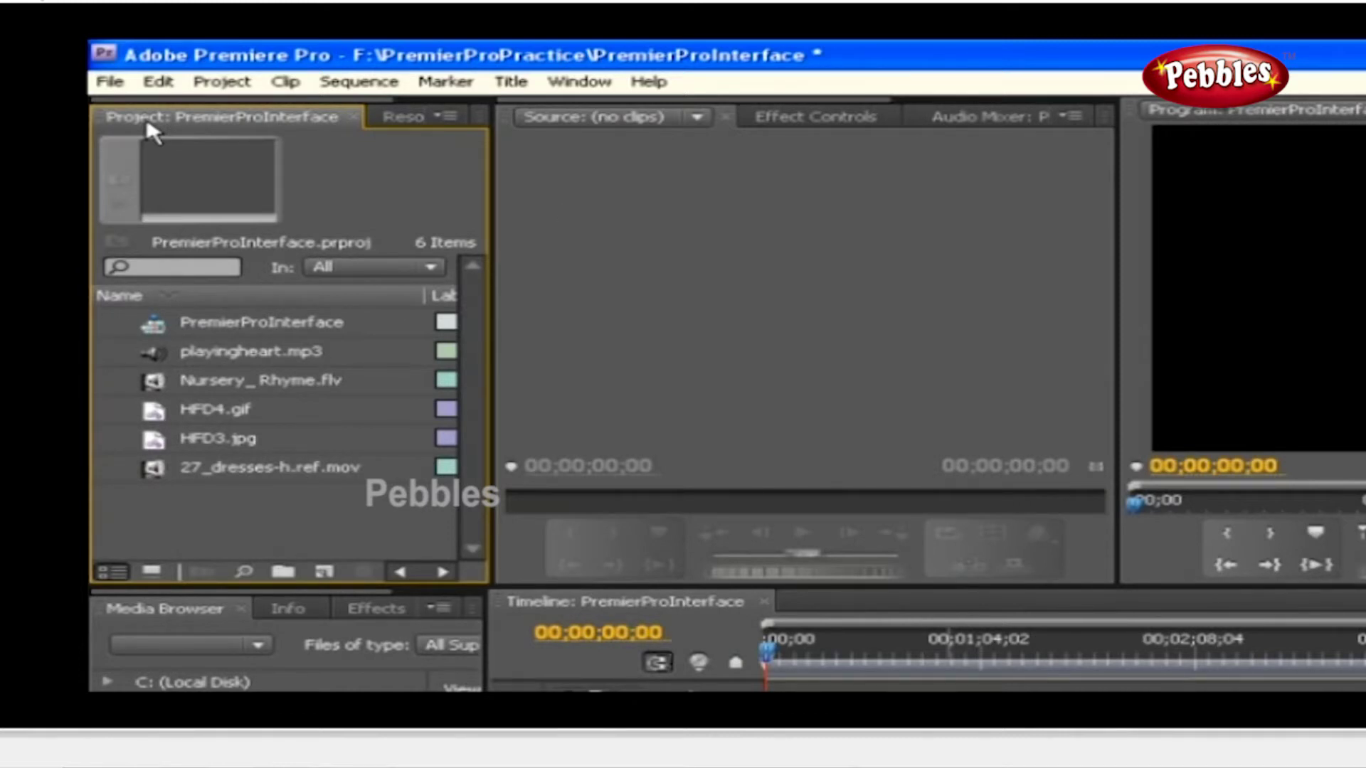
Step: View the Resource Central content, return to the project's items, and add a new bin with its default name
{"action": "left_click", "coordinate": [394, 112]}
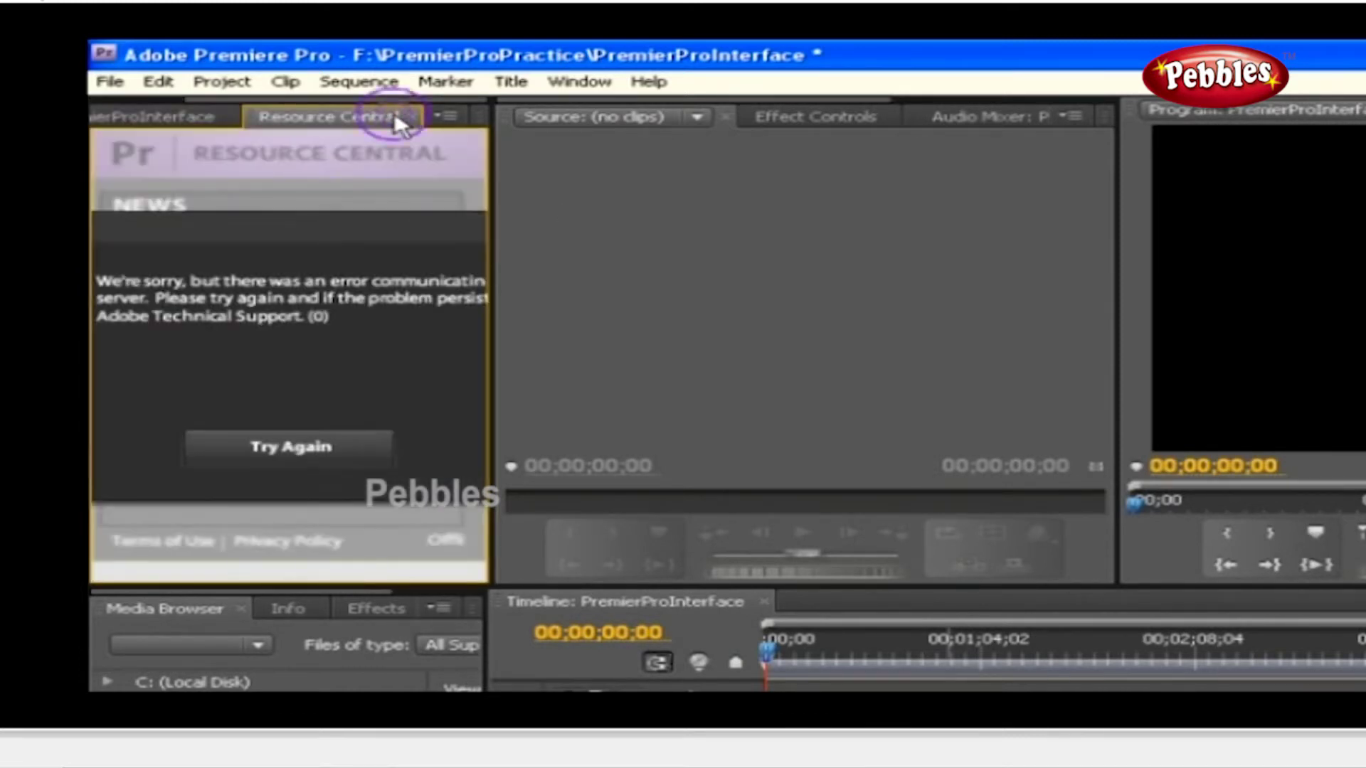
{"action": "left_click", "coordinate": [222, 118]}
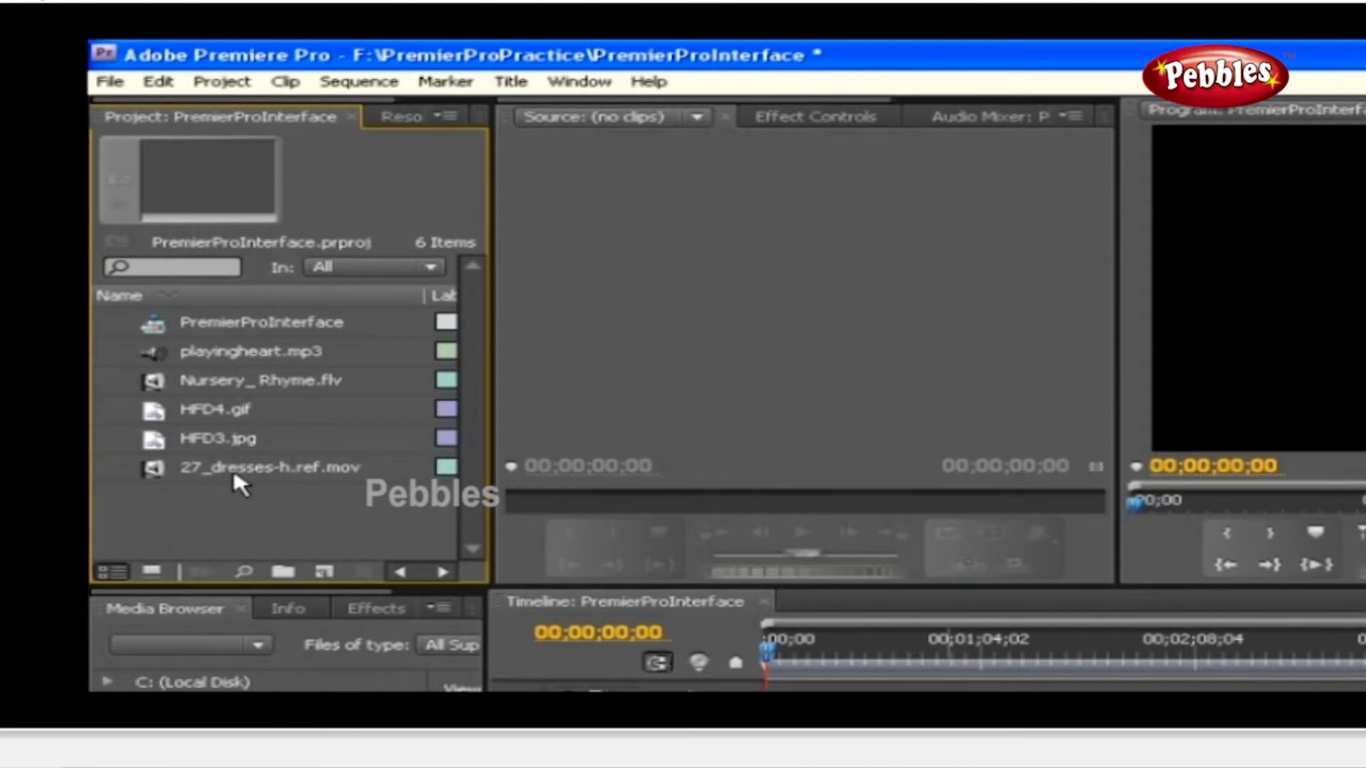
{"action": "left_click", "coordinate": [282, 573]}
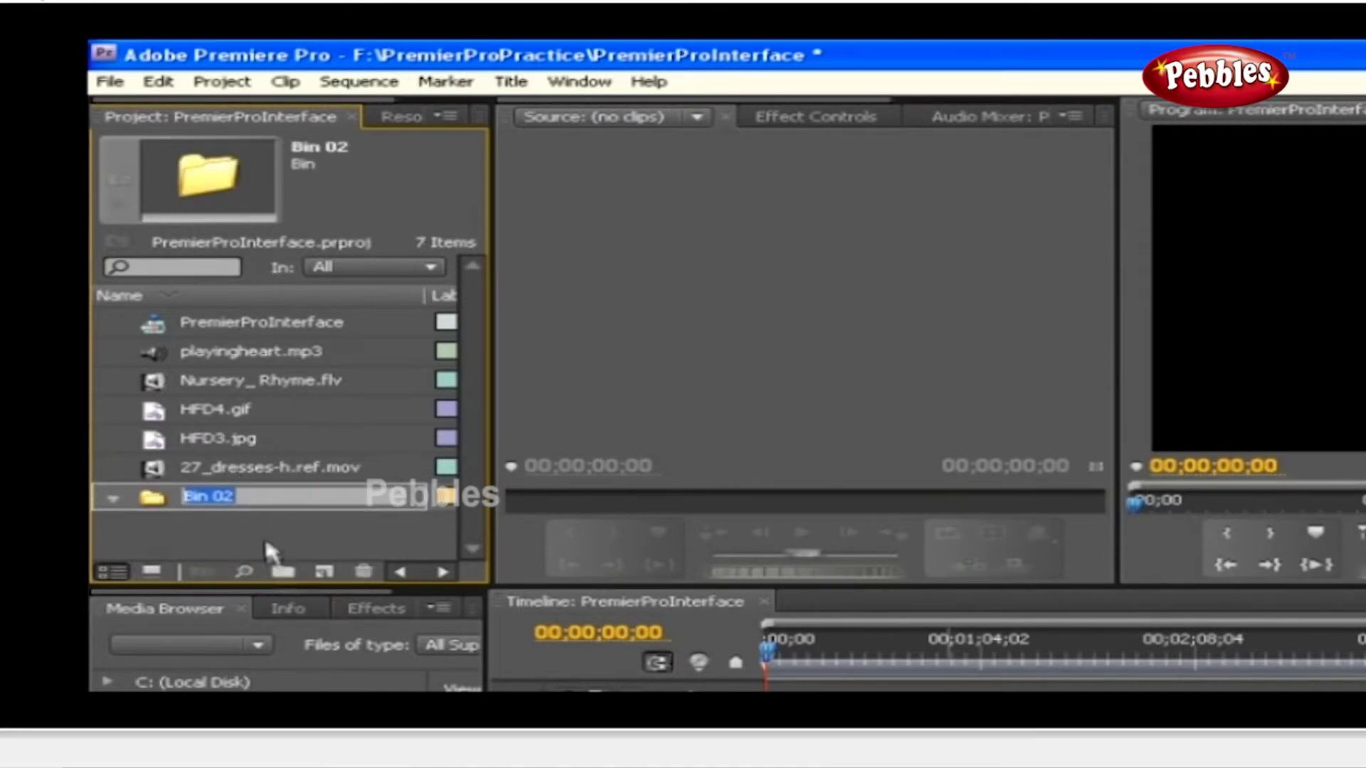
{"action": "left_click", "coordinate": [260, 519]}
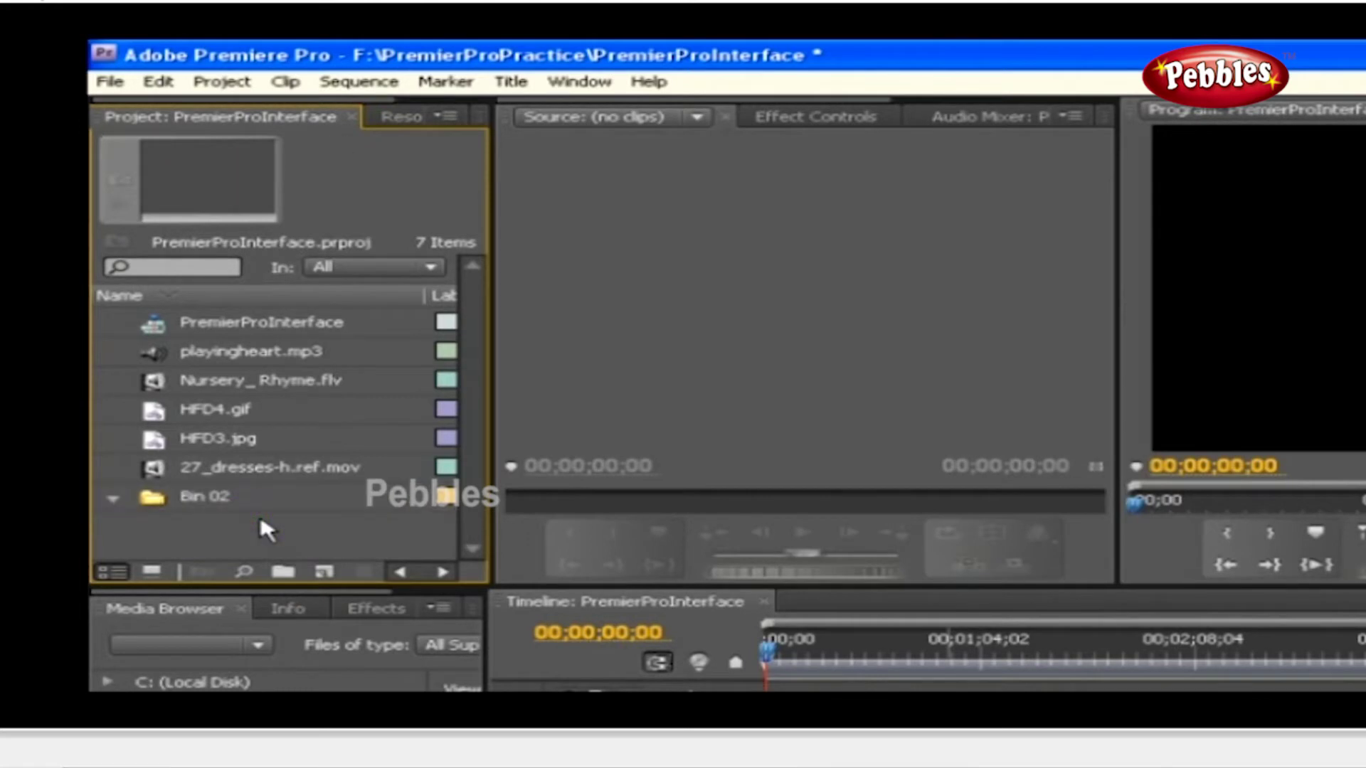
Step: Look through Resource Central, the selection info, and the available effects in the workspace
{"action": "left_click", "coordinate": [406, 114]}
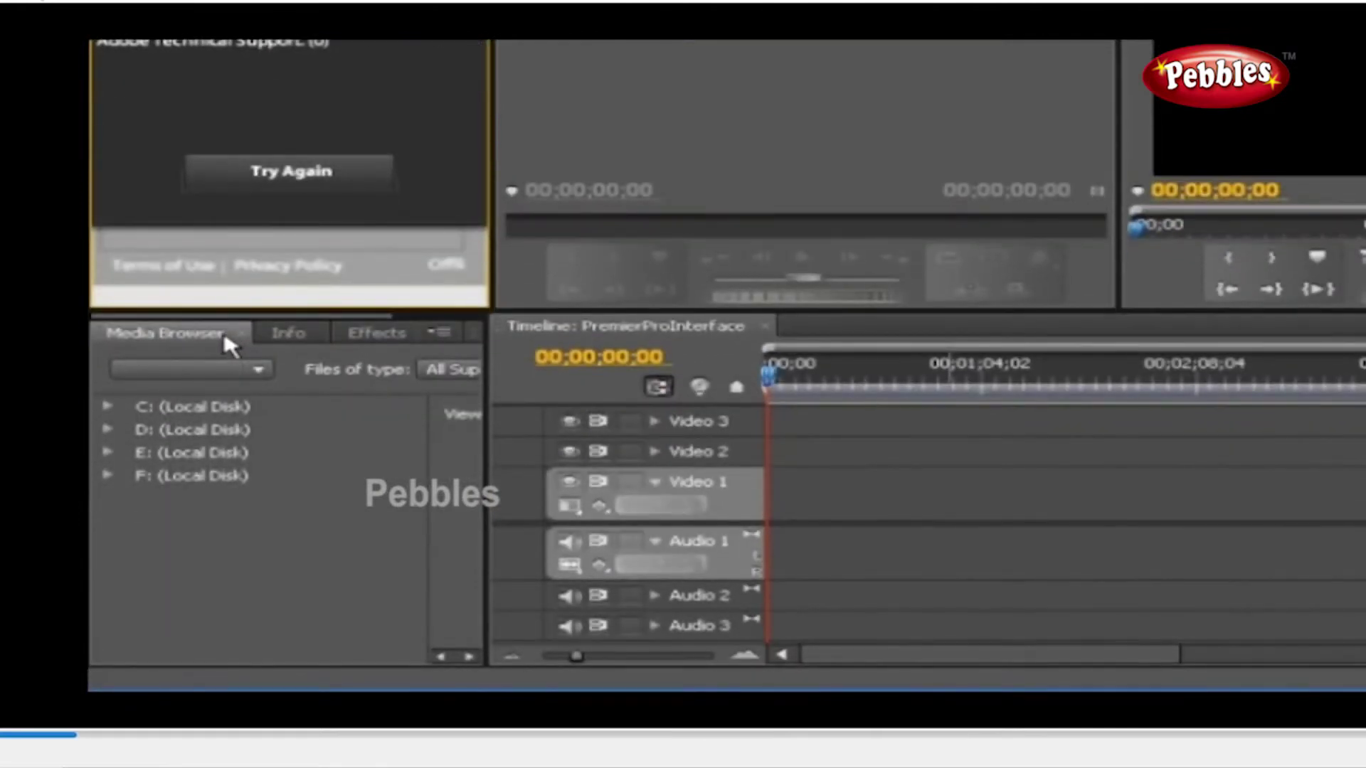
{"action": "left_click", "coordinate": [280, 333]}
{"action": "left_click", "coordinate": [363, 345]}
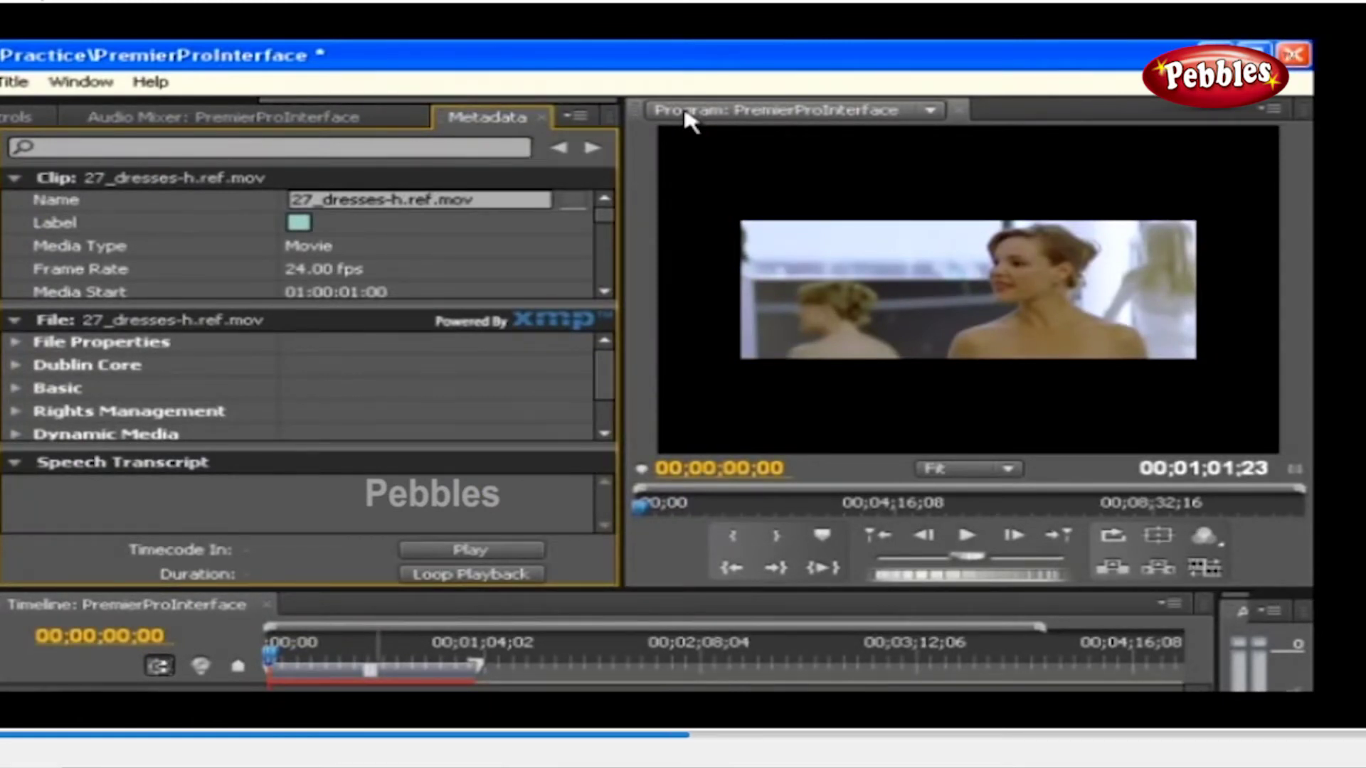
Step: Place Nursery_Rhyme.flv right after the 27_dresses-h.ref.mov clip on Video 1 and scrub the sequence to 00;00;55;13
{"action": "mouse_move", "coordinate": [641, 506]}
{"action": "left_mouse_down"}
{"action": "mouse_move", "coordinate": [743, 509]}
{"action": "mouse_move", "coordinate": [658, 506]}
{"action": "left_mouse_up"}
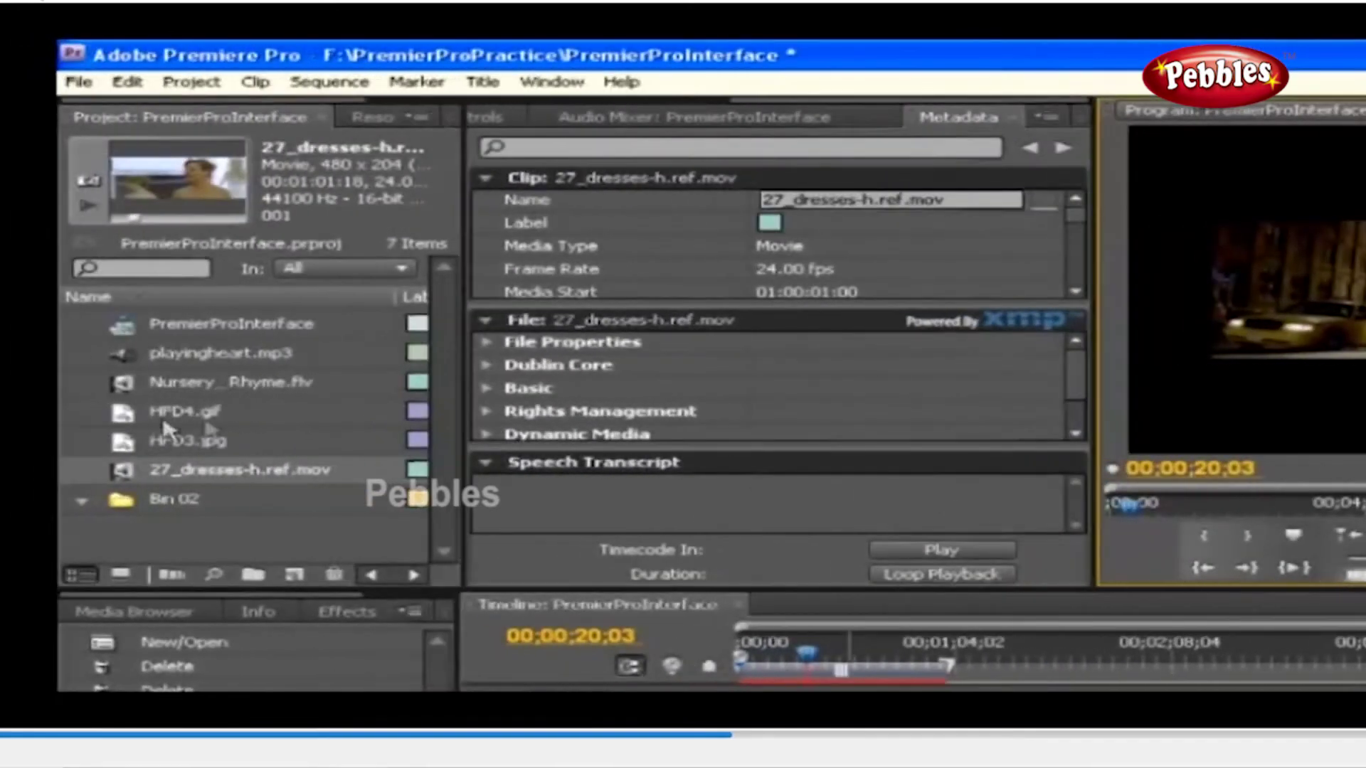
{"action": "left_click", "coordinate": [143, 382]}
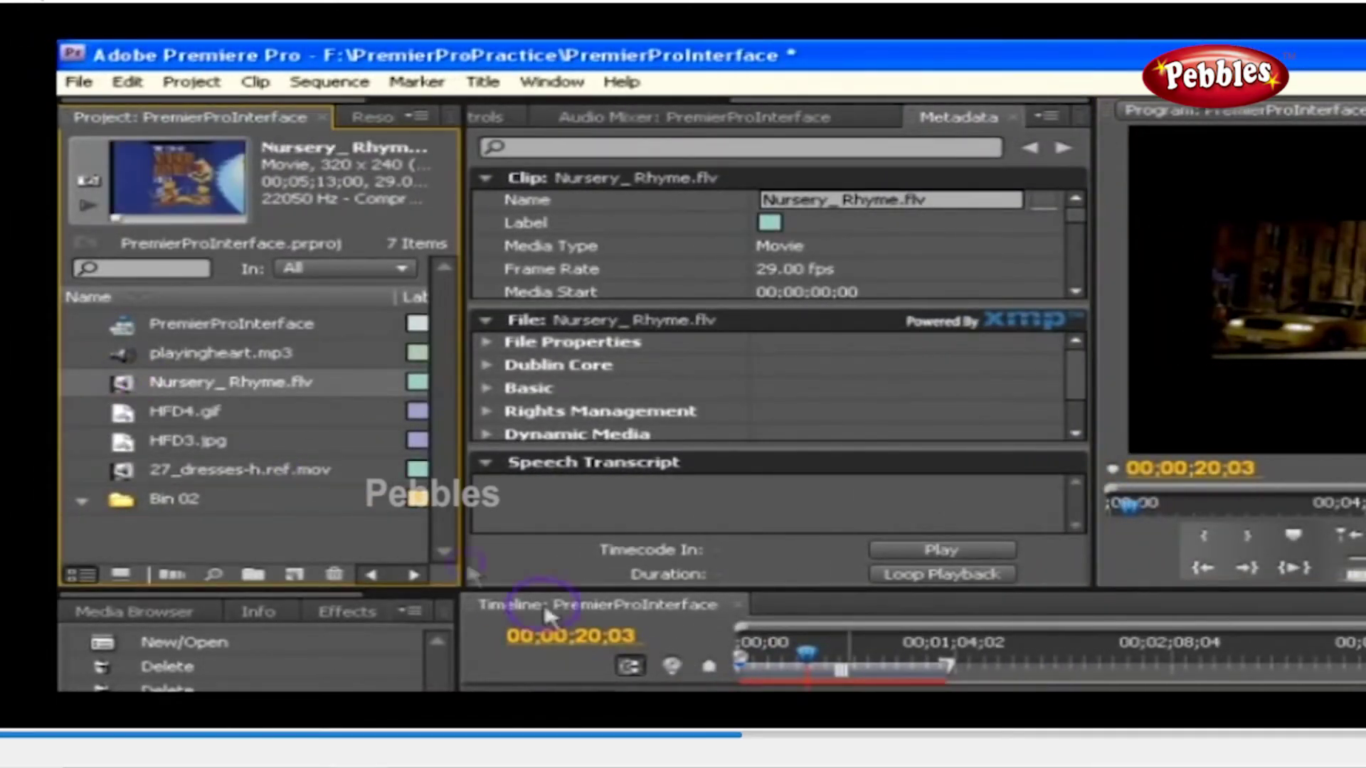
{"action": "left_click", "coordinate": [915, 679]}
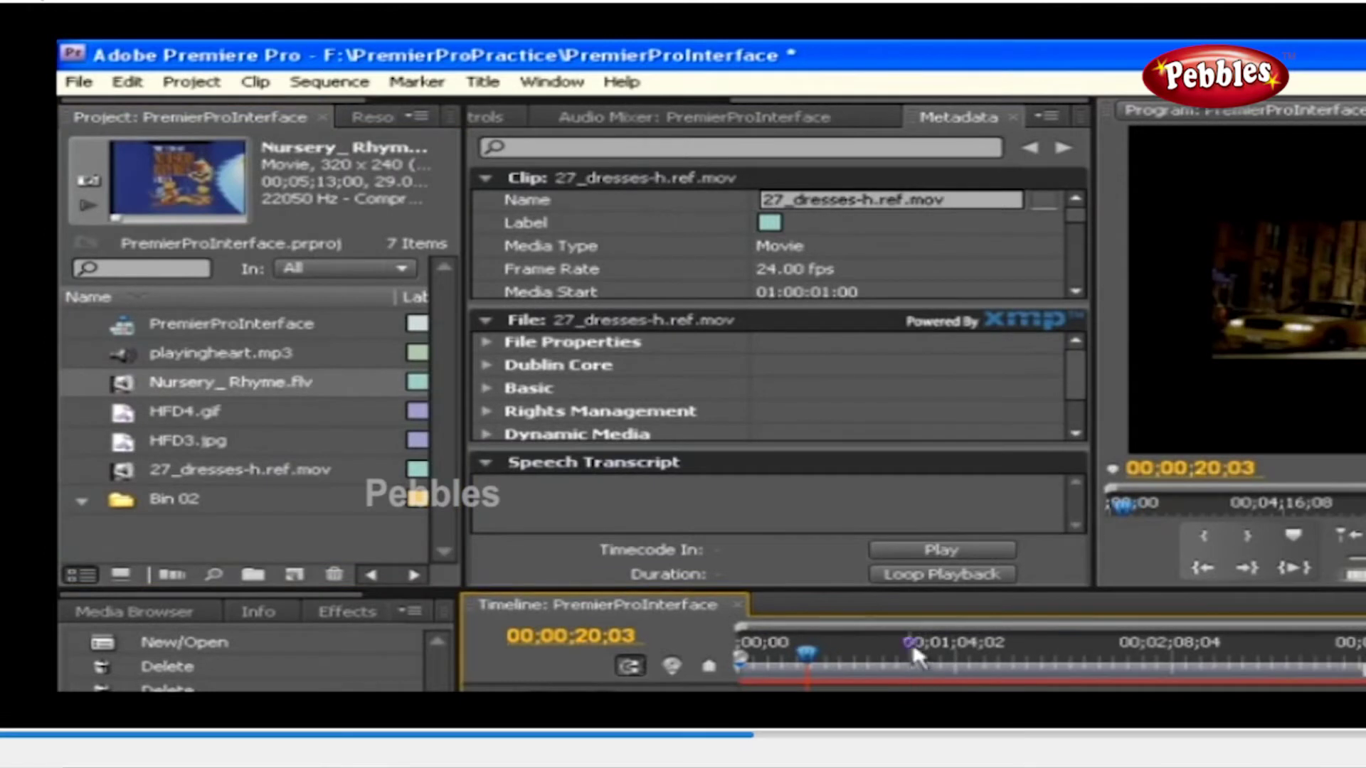
{"action": "left_click", "coordinate": [973, 653]}
{"action": "left_click_drag", "start_coordinate": [978, 653], "coordinate": [925, 658]}
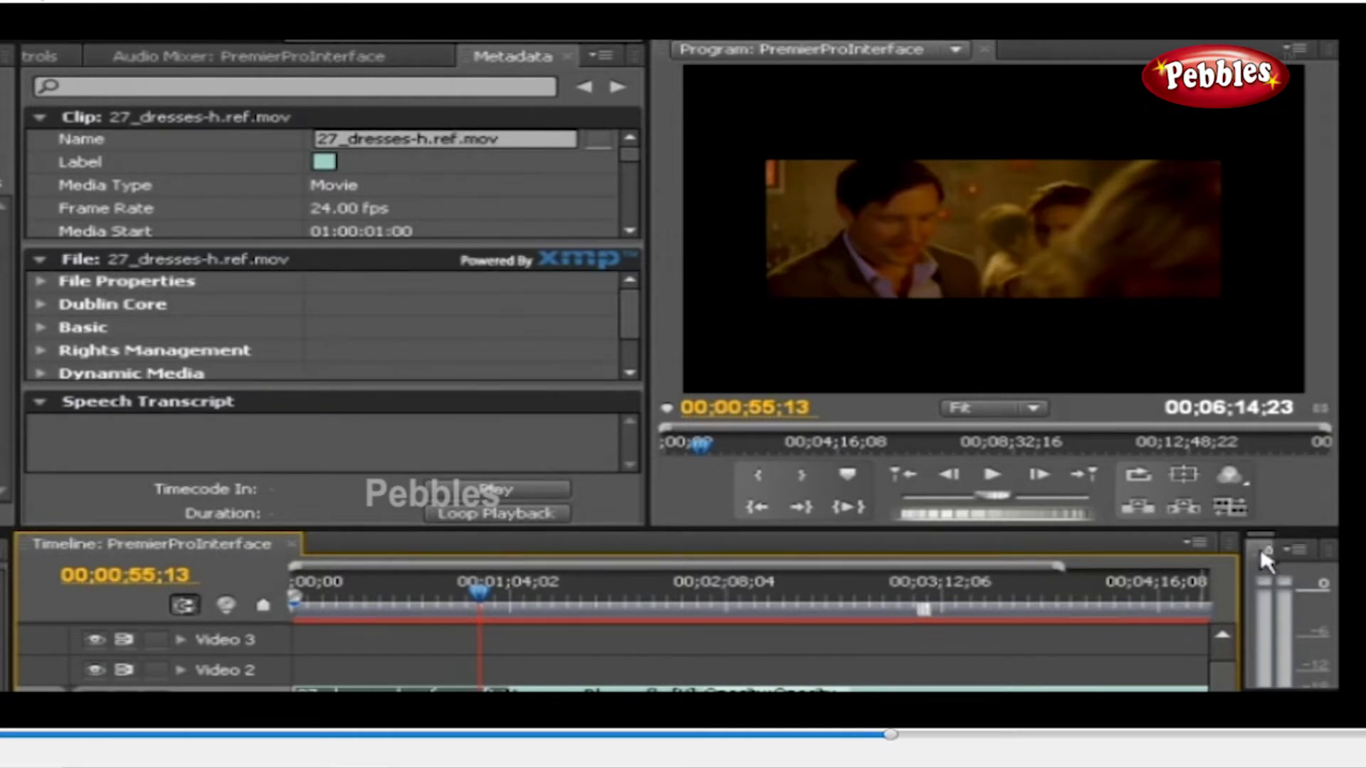
Step: Widen the Audio Master Meters area and show the Audio Mixer's channels through to the master track
{"action": "left_click_drag", "start_coordinate": [1243, 573], "coordinate": [1047, 572]}
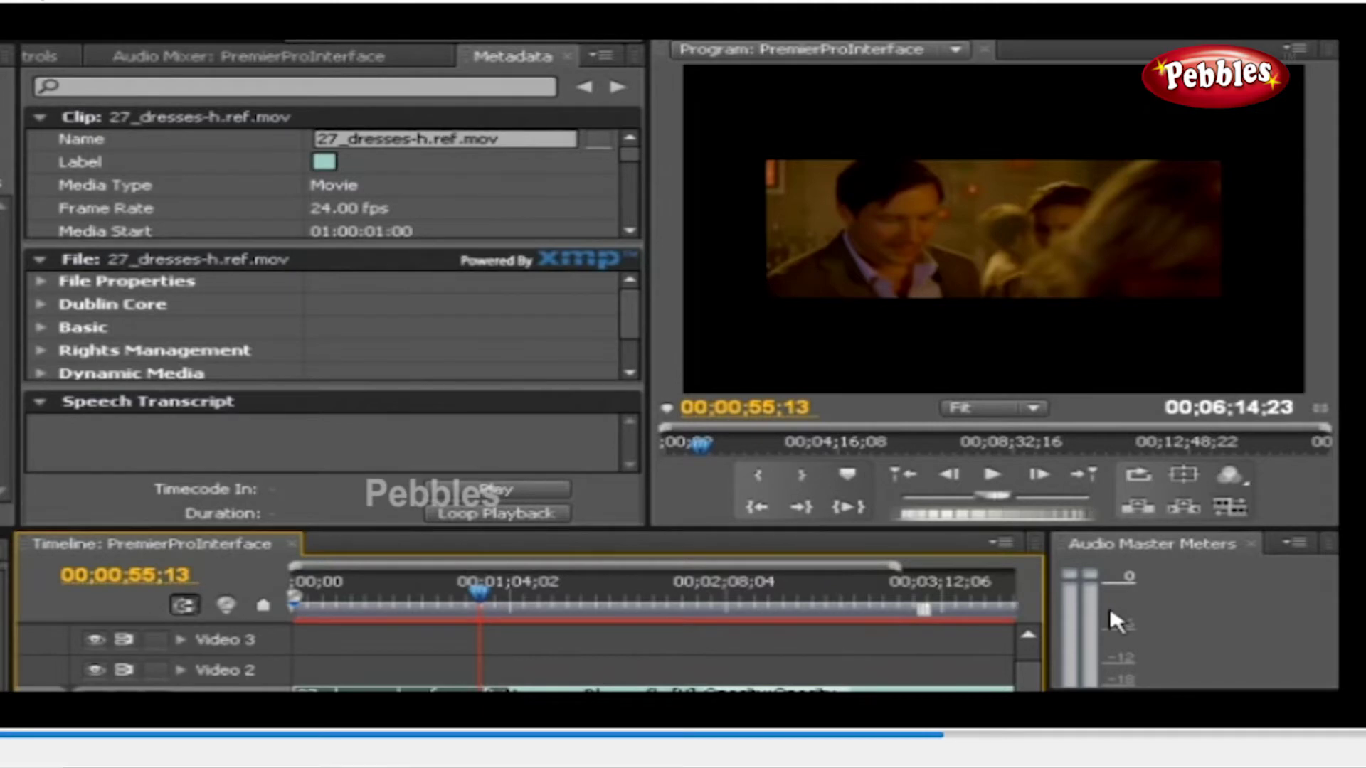
{"action": "left_click", "coordinate": [404, 62]}
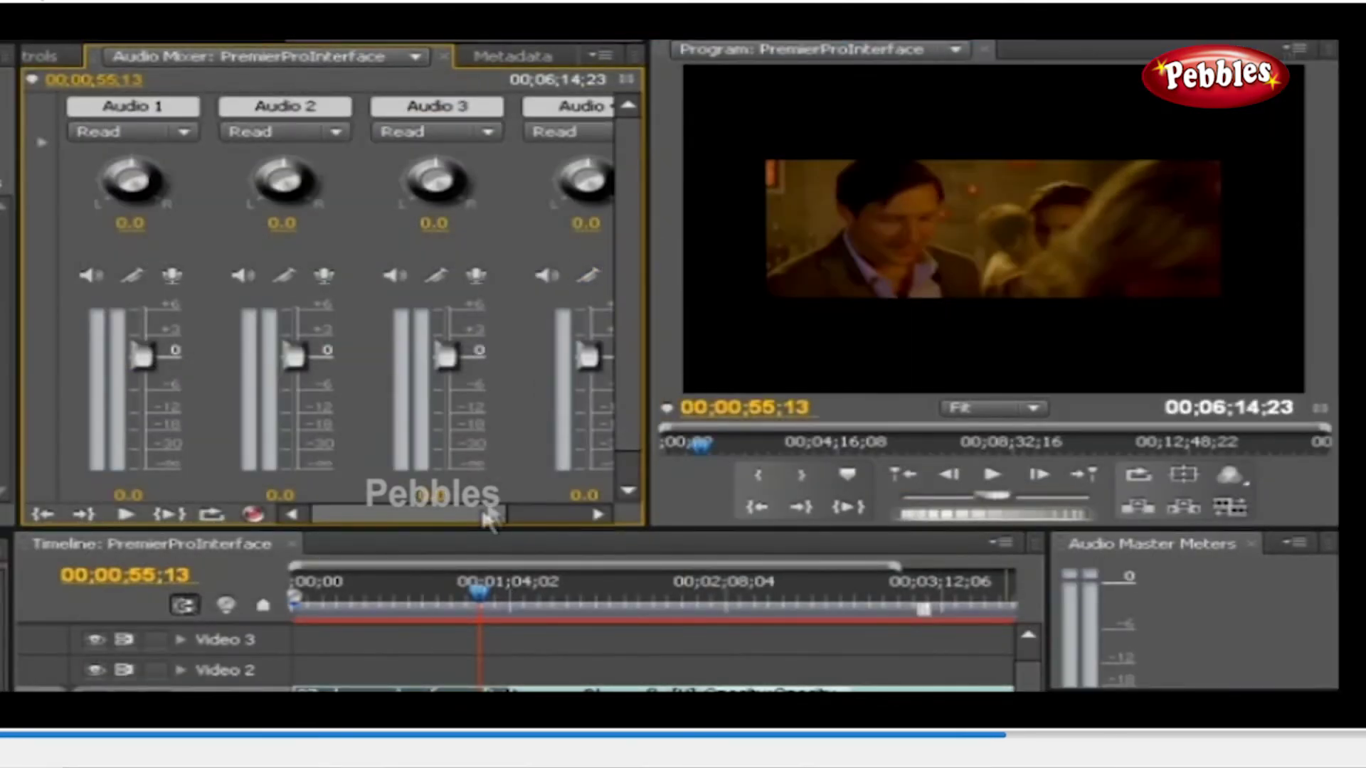
{"action": "left_click_drag", "start_coordinate": [490, 519], "coordinate": [579, 519]}
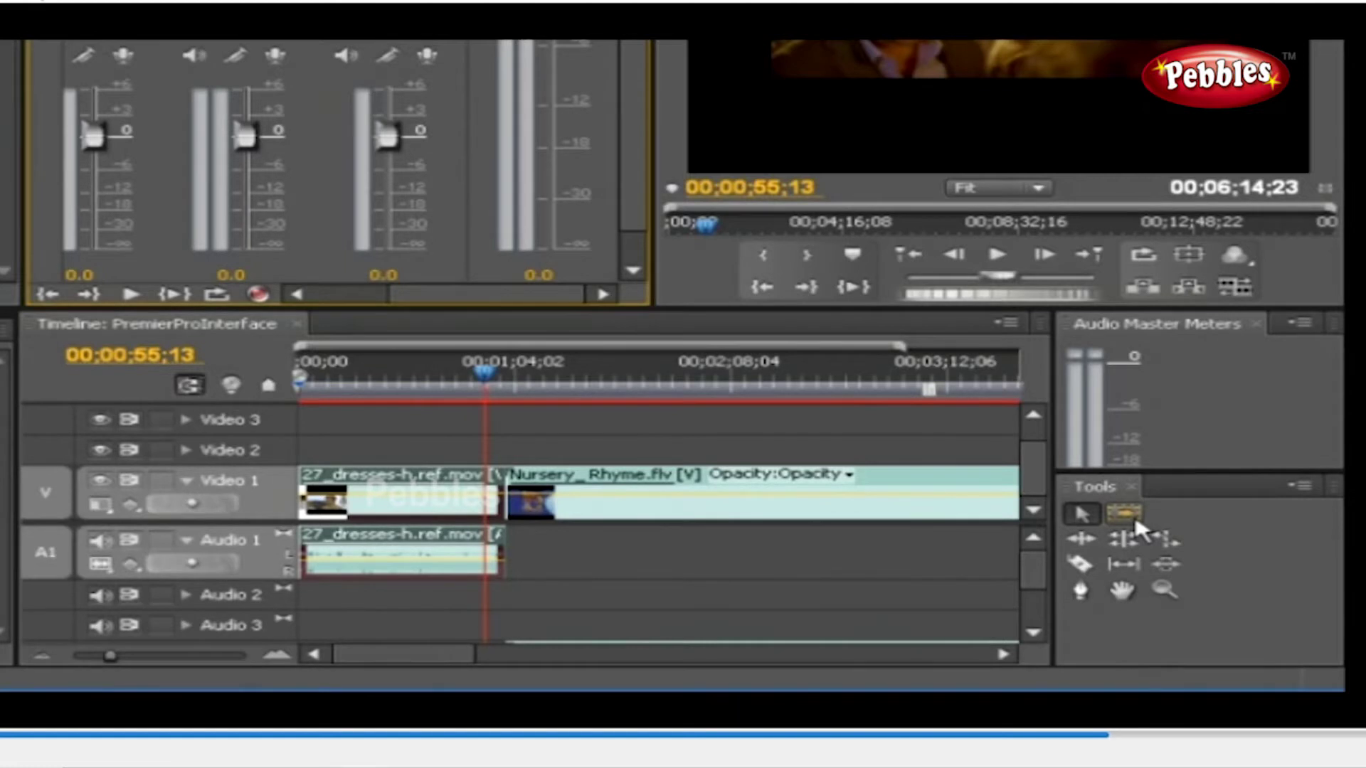
Step: Make the Selection tool active again and quit the program without saving the changes to PremierProInterface.prproj
{"action": "left_click", "coordinate": [1077, 566]}
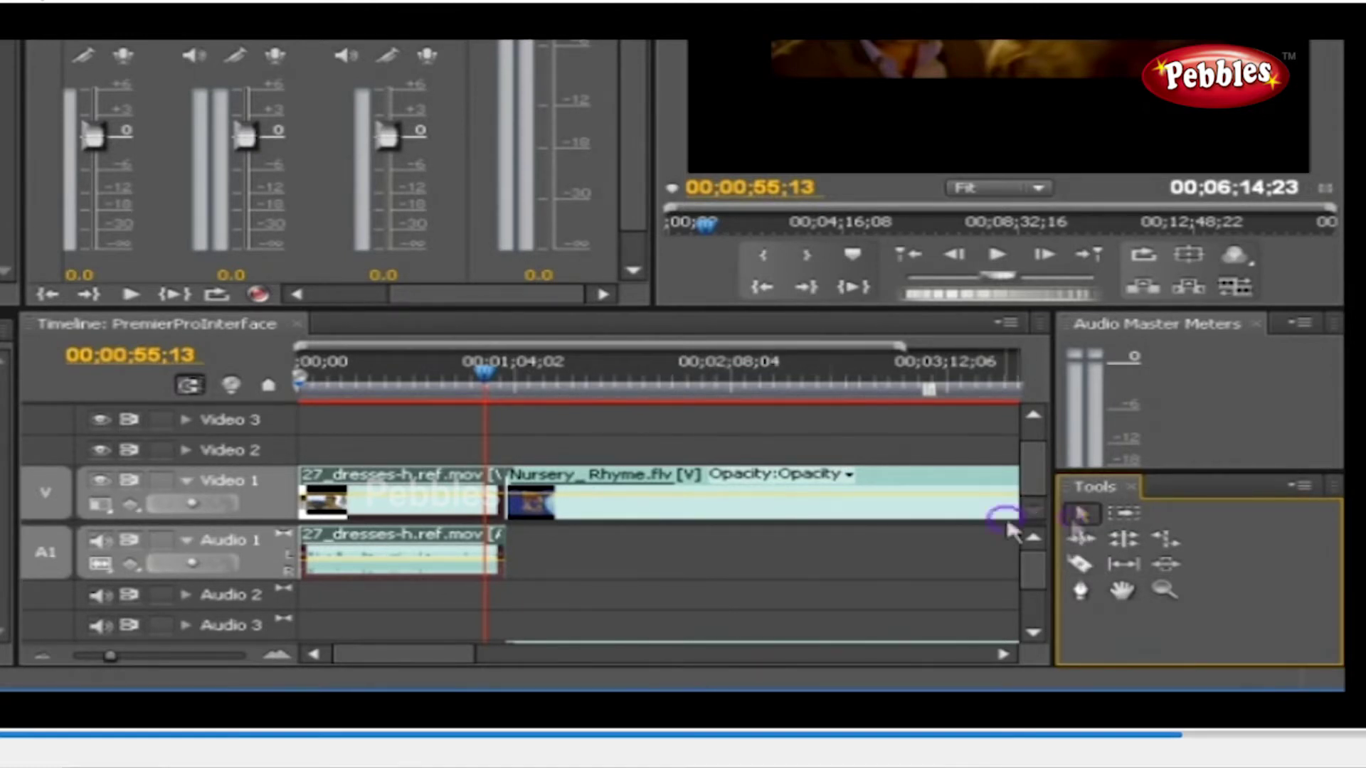
{"action": "left_click", "coordinate": [1081, 513]}
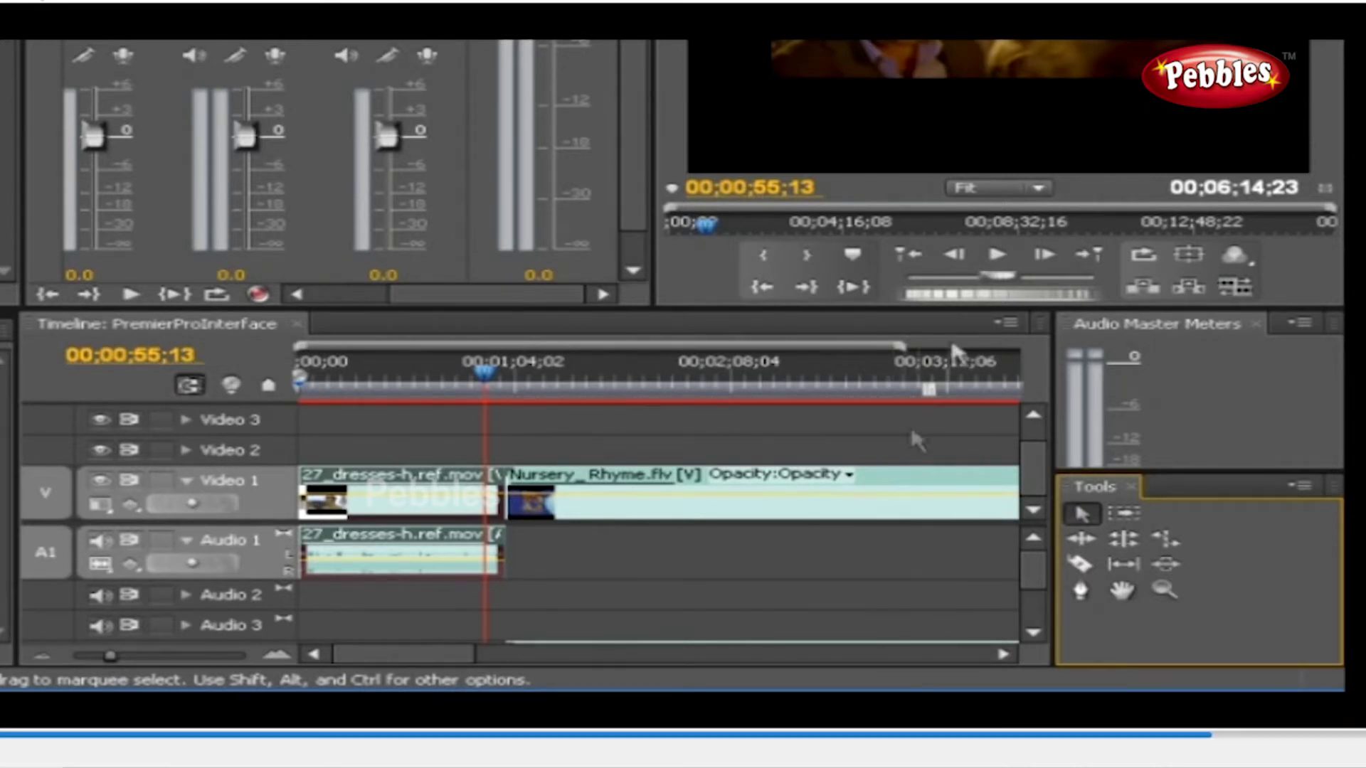
{"action": "key", "text": "ctrl+q"}
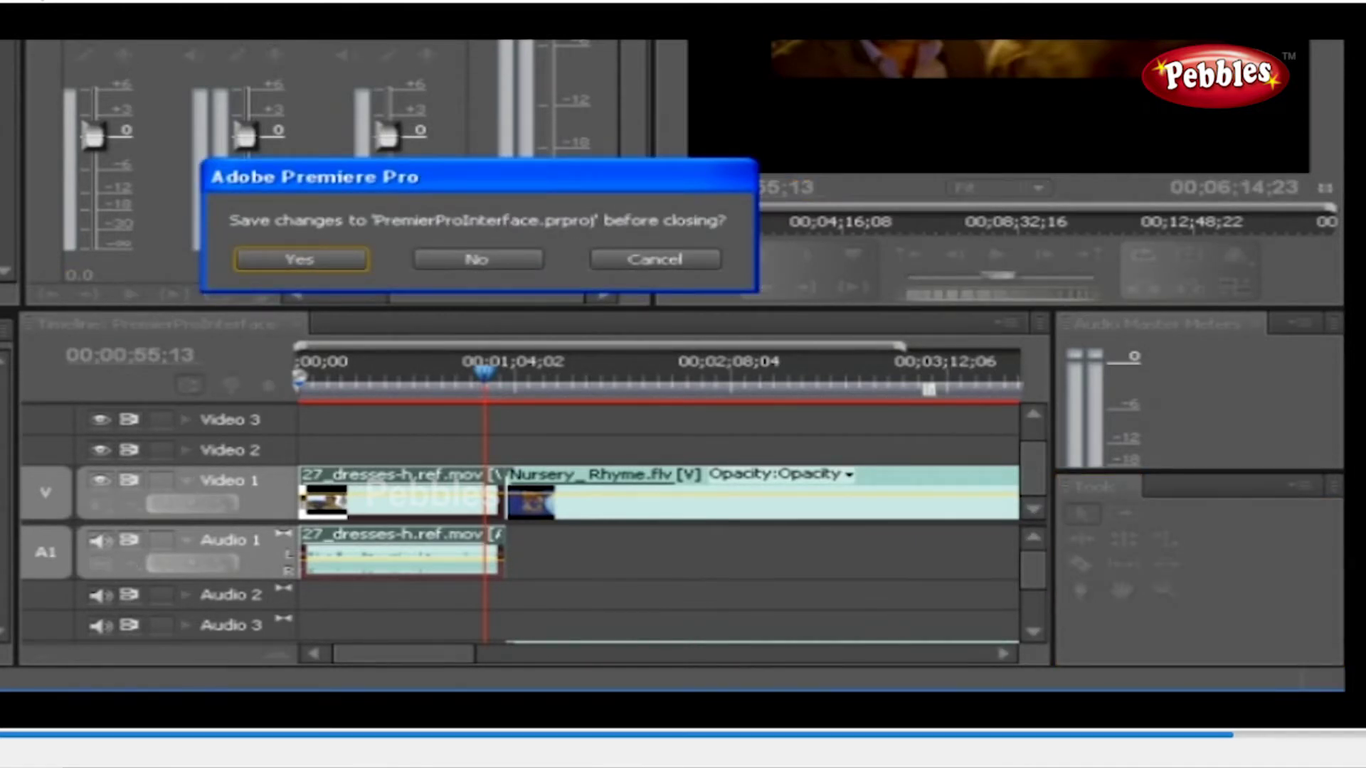
{"action": "left_click", "coordinate": [518, 257]}
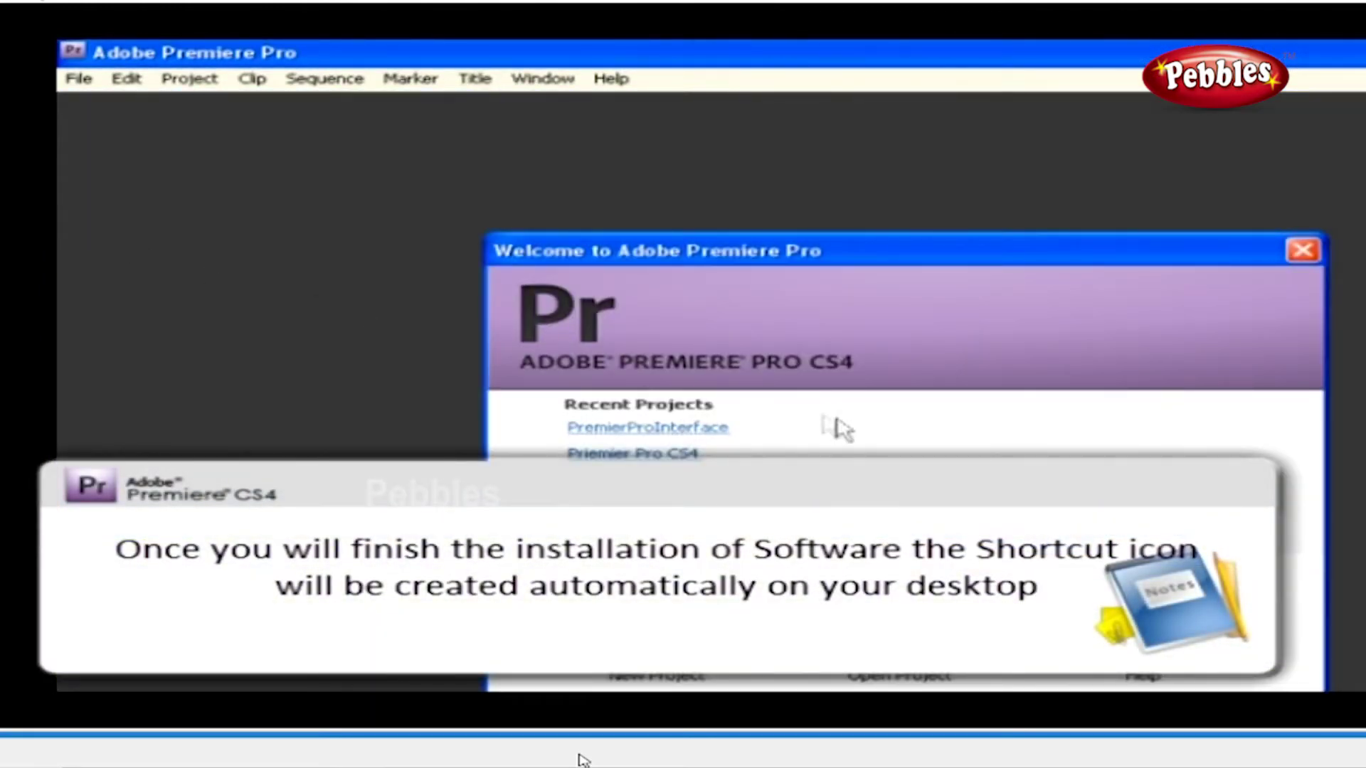
{"action": "scroll", "coordinate": [582, 760], "scroll_direction": "up", "scroll_amount": 1}
{"action": "scroll", "coordinate": [582, 760], "scroll_direction": "up", "scroll_amount": 3}
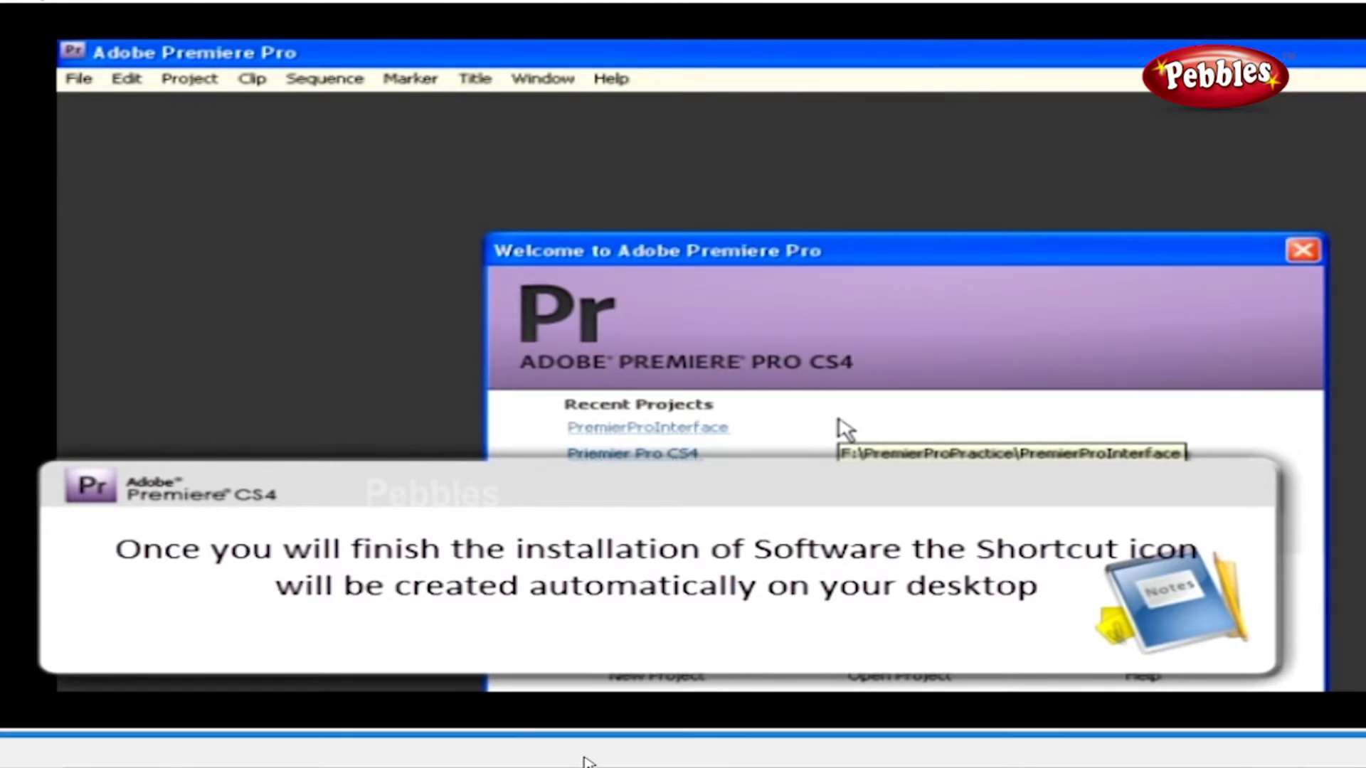
{"action": "scroll", "coordinate": [582, 760], "scroll_direction": "up", "scroll_amount": 3}
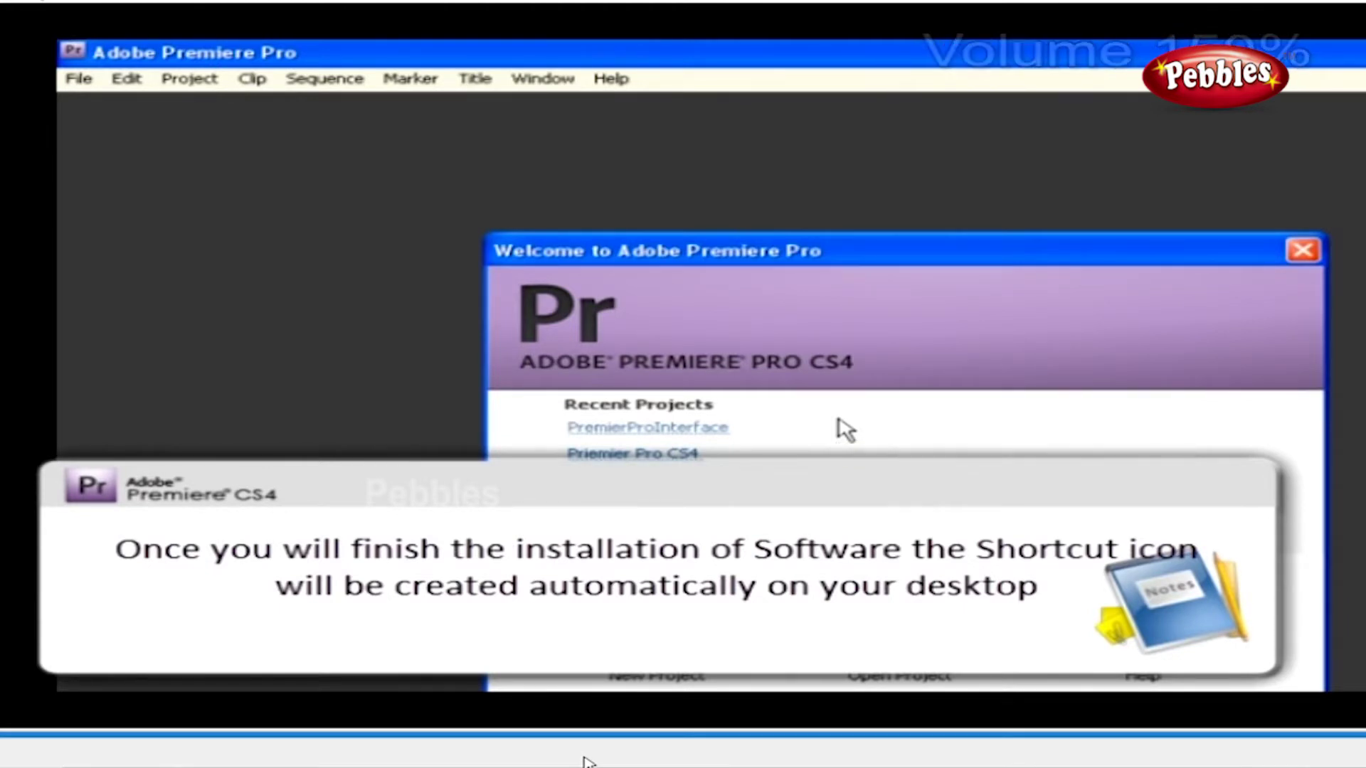
{"action": "scroll", "coordinate": [582, 760], "scroll_direction": "up", "scroll_amount": 2}
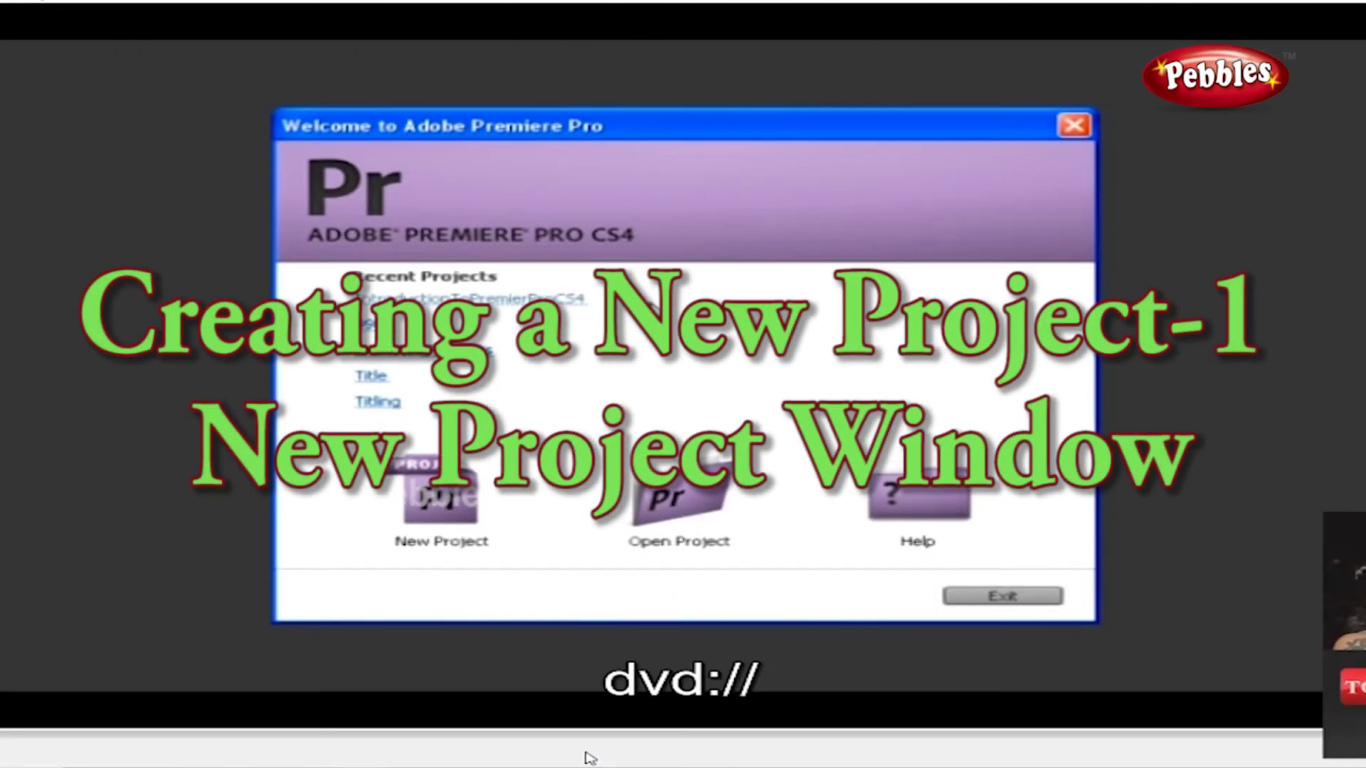
{"action": "scroll", "coordinate": [590, 759], "scroll_direction": "up", "scroll_amount": 3}
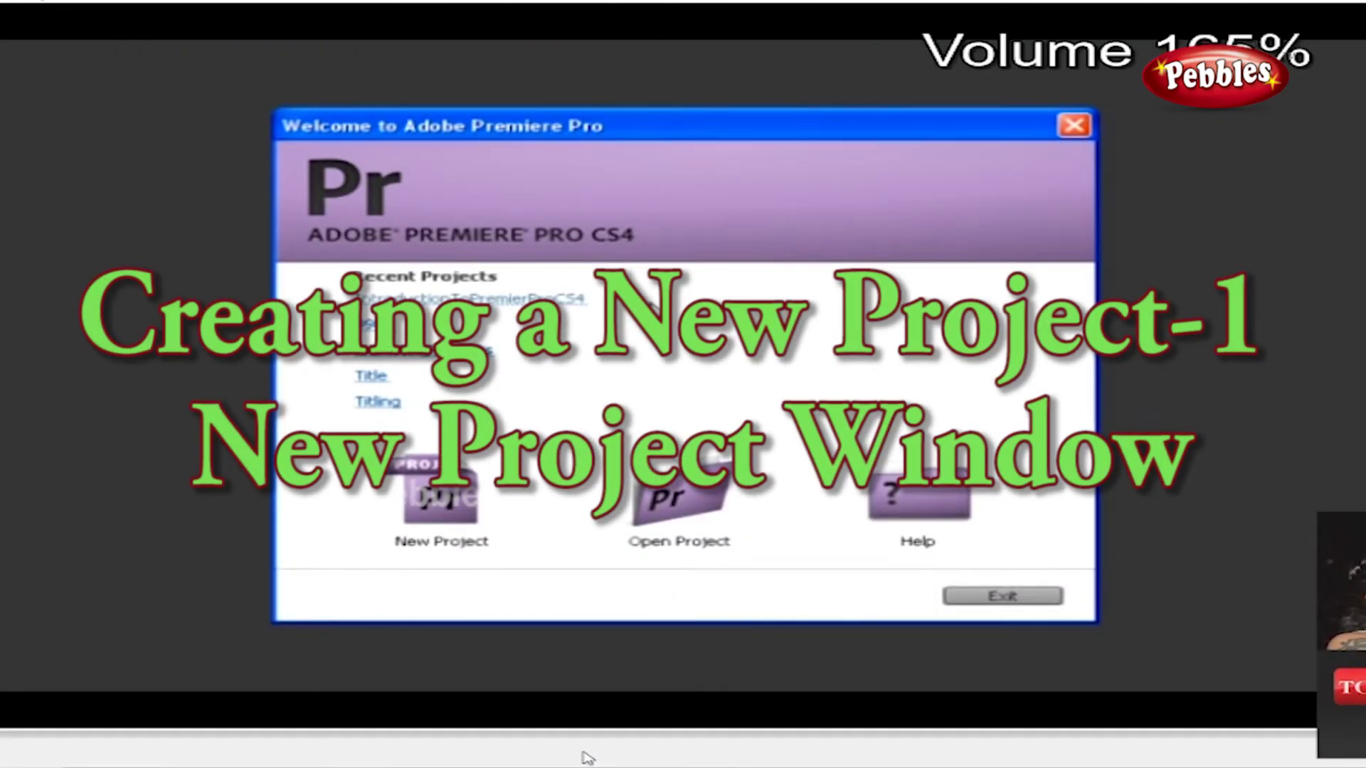
{"action": "scroll", "coordinate": [587, 759], "scroll_direction": "down", "scroll_amount": 4}
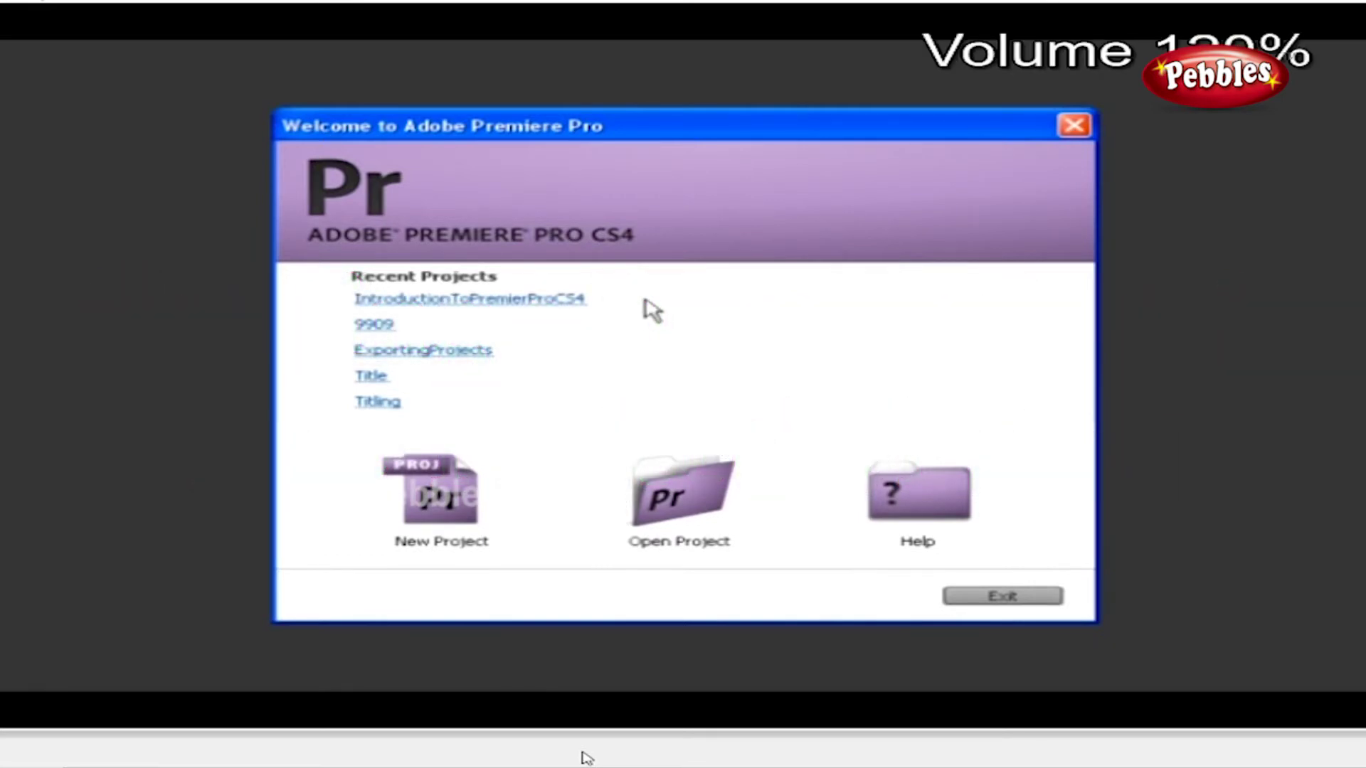
{"action": "scroll", "coordinate": [588, 759], "scroll_direction": "down", "scroll_amount": 3}
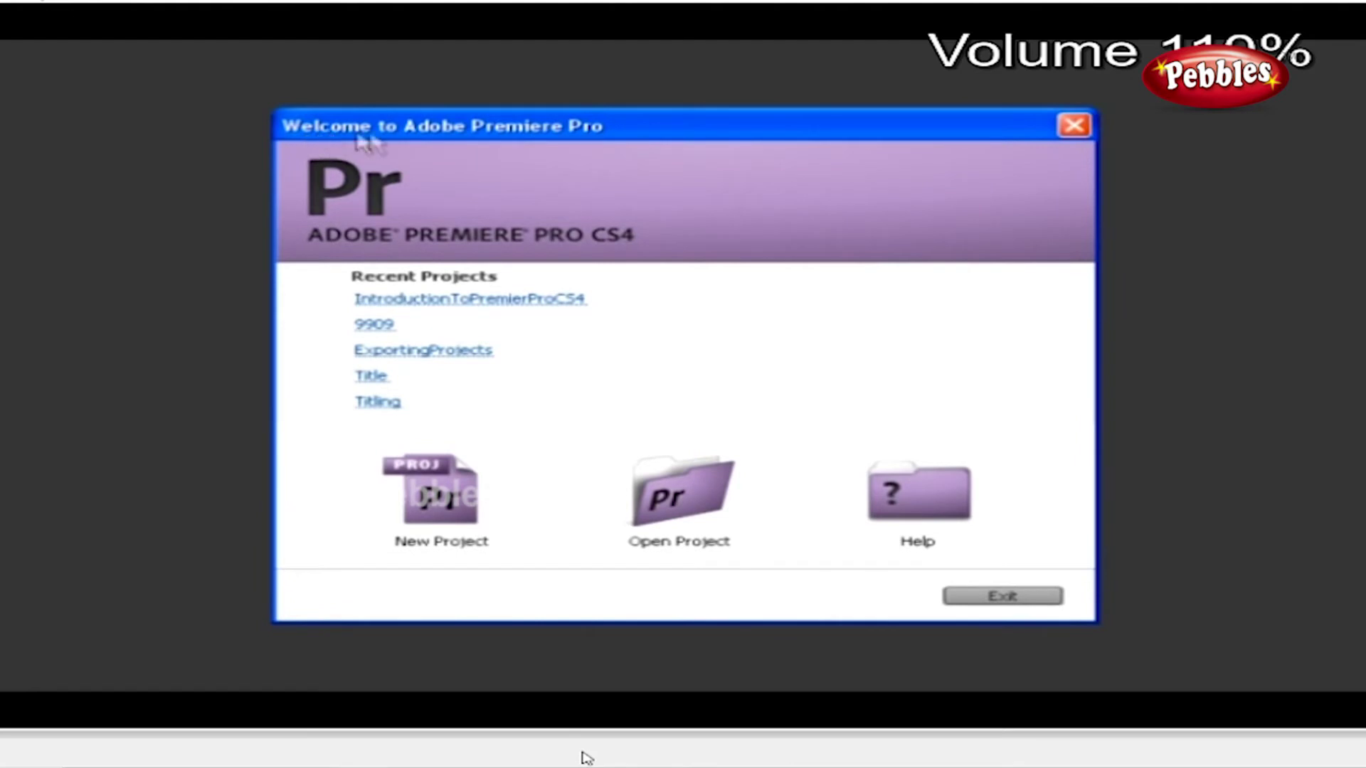
{"action": "scroll", "coordinate": [583, 758], "scroll_direction": "down", "scroll_amount": 1}
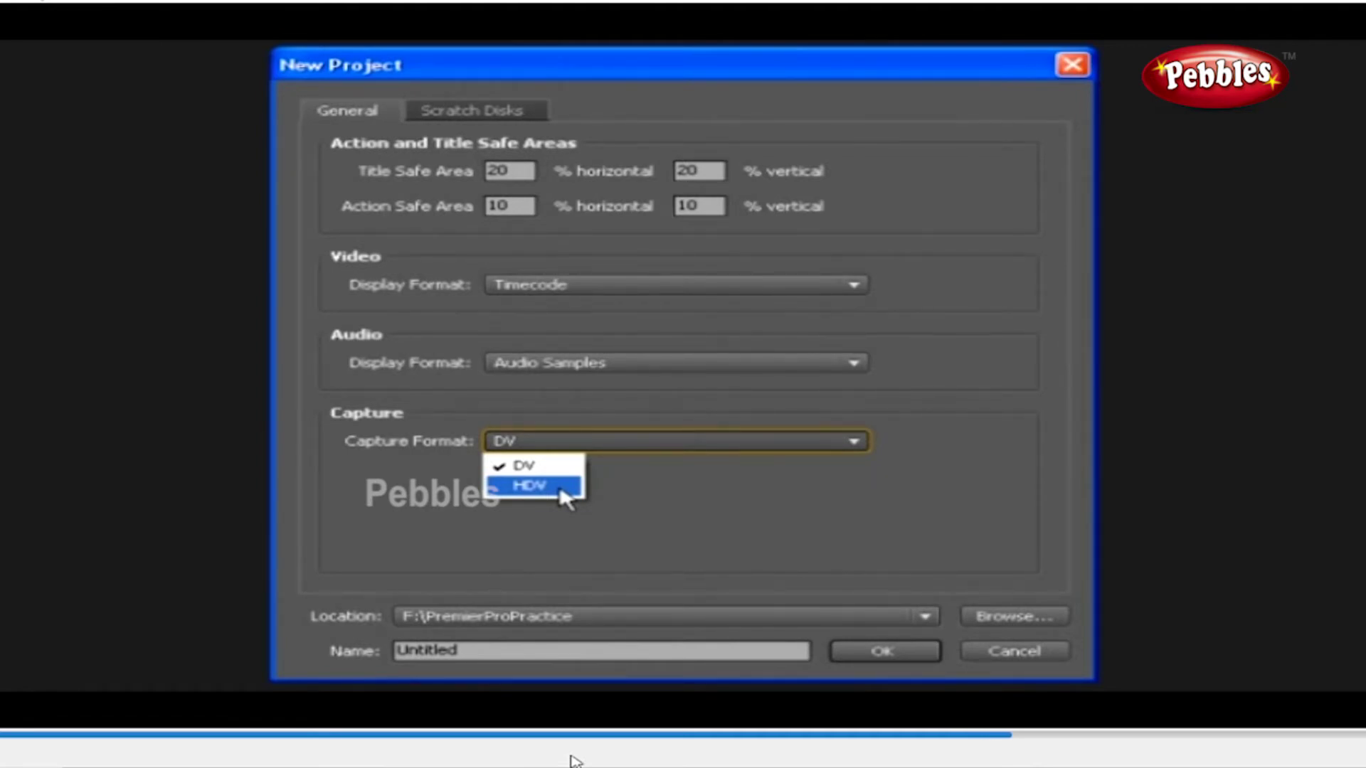
Step: Keep DV as the new project's capture format and check the scratch disk settings, including the captured video folder choices
{"action": "left_click", "coordinate": [616, 489]}
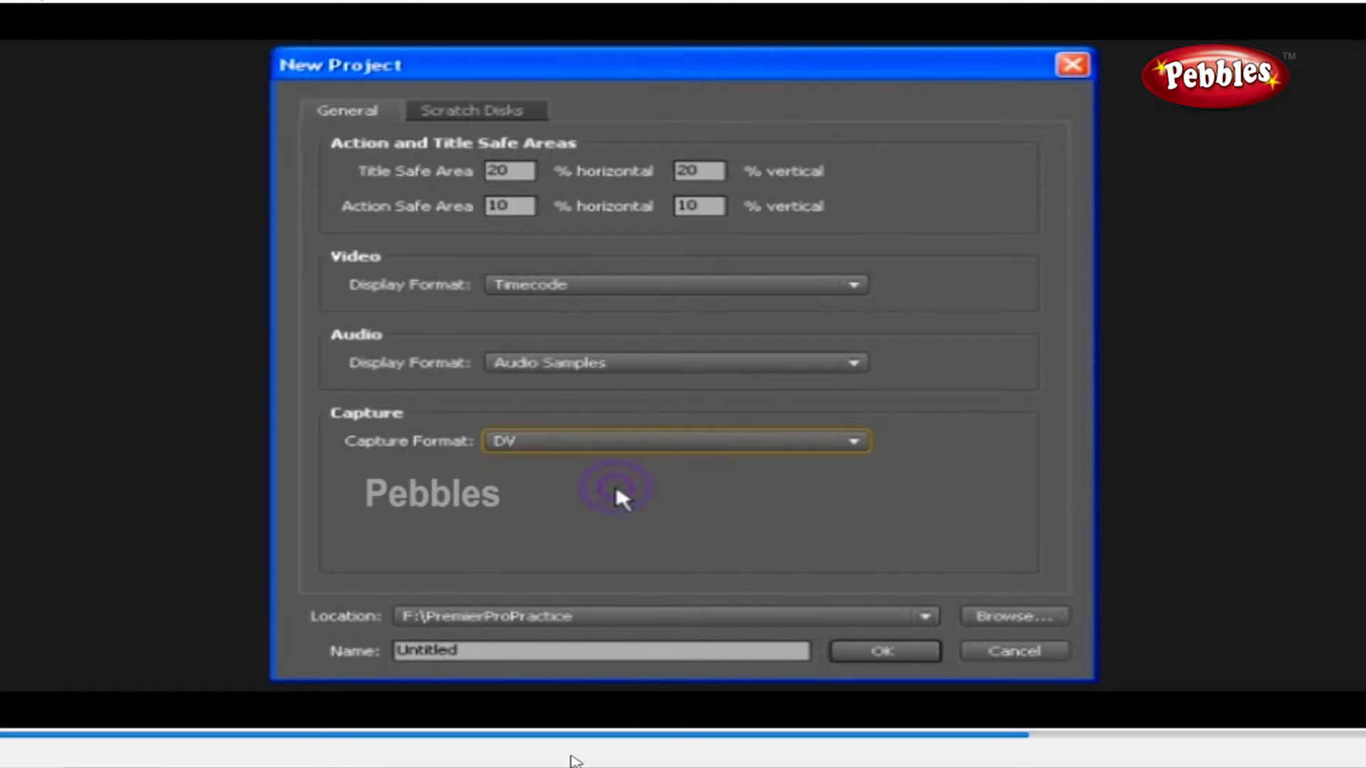
{"action": "left_click", "coordinate": [510, 114]}
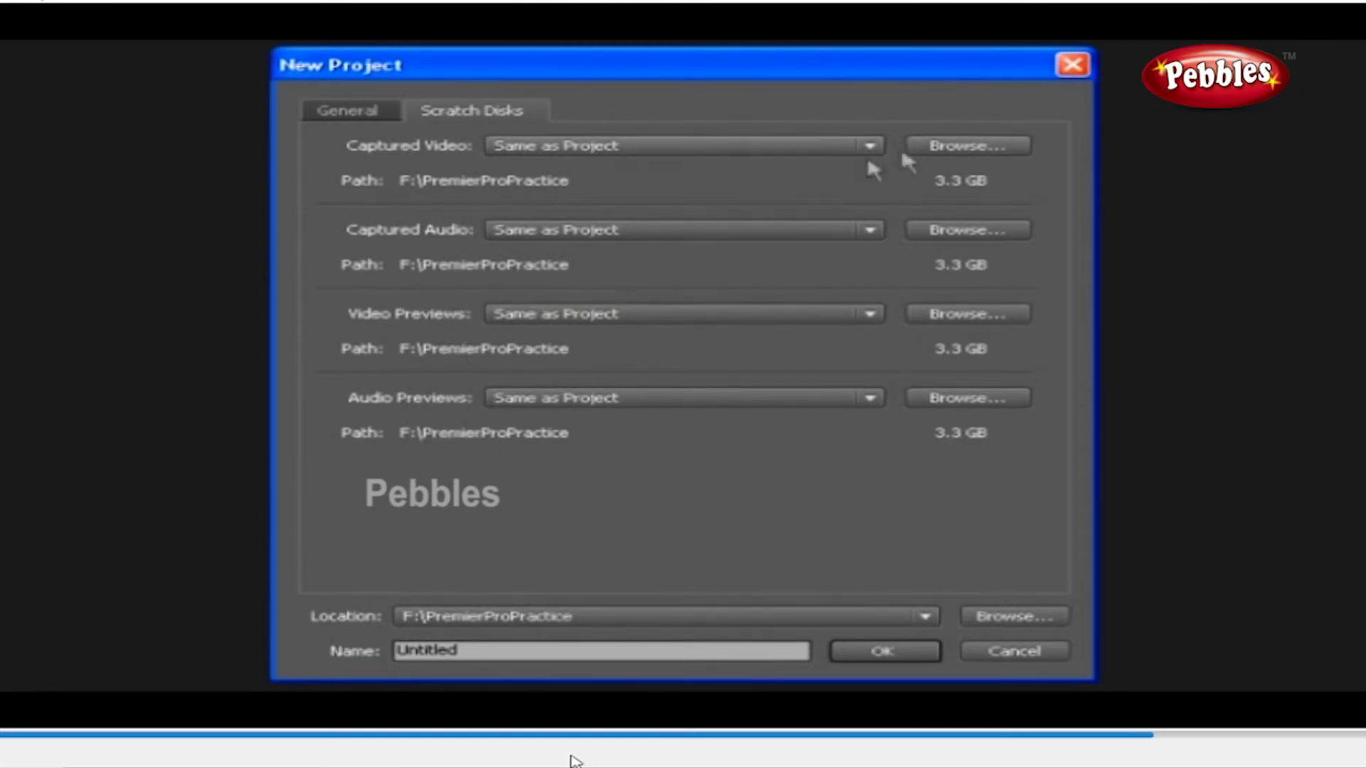
{"action": "left_click", "coordinate": [944, 149]}
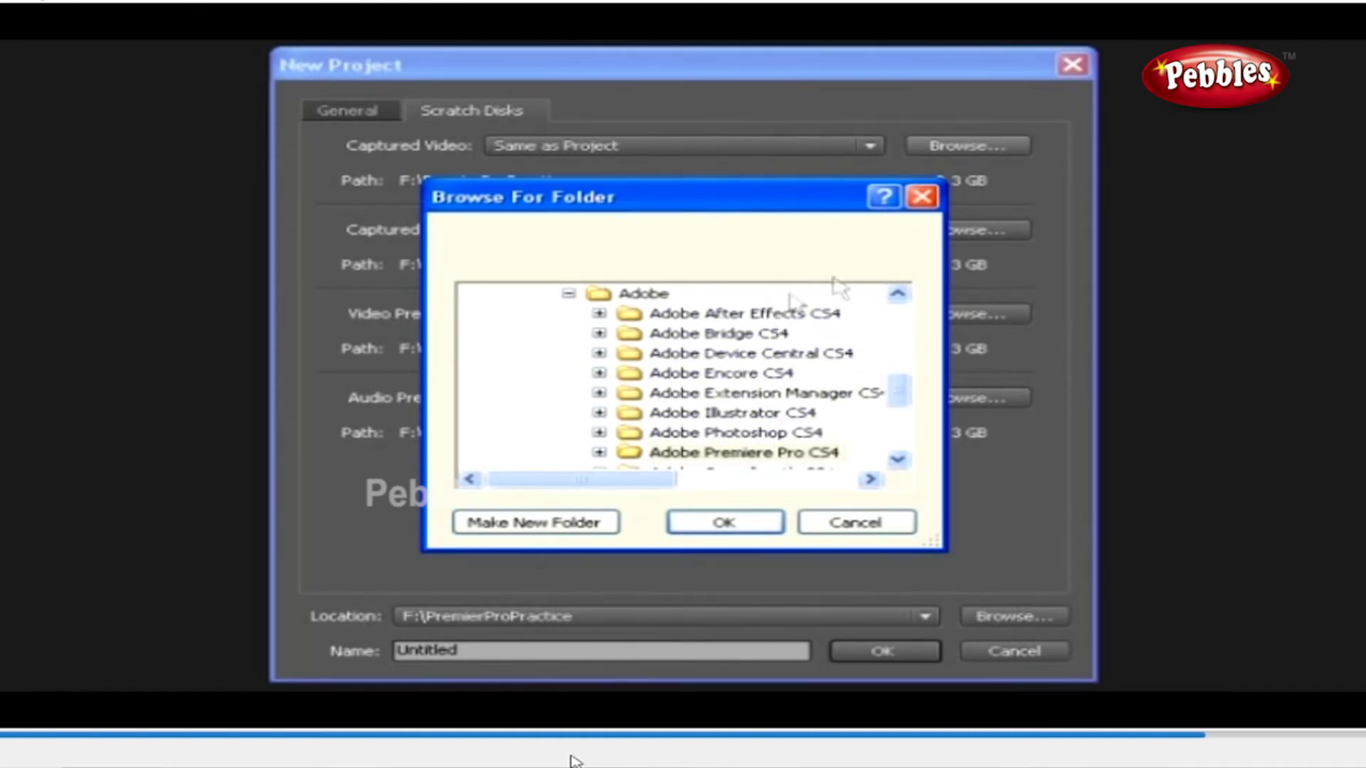
{"action": "left_click", "coordinate": [922, 196]}
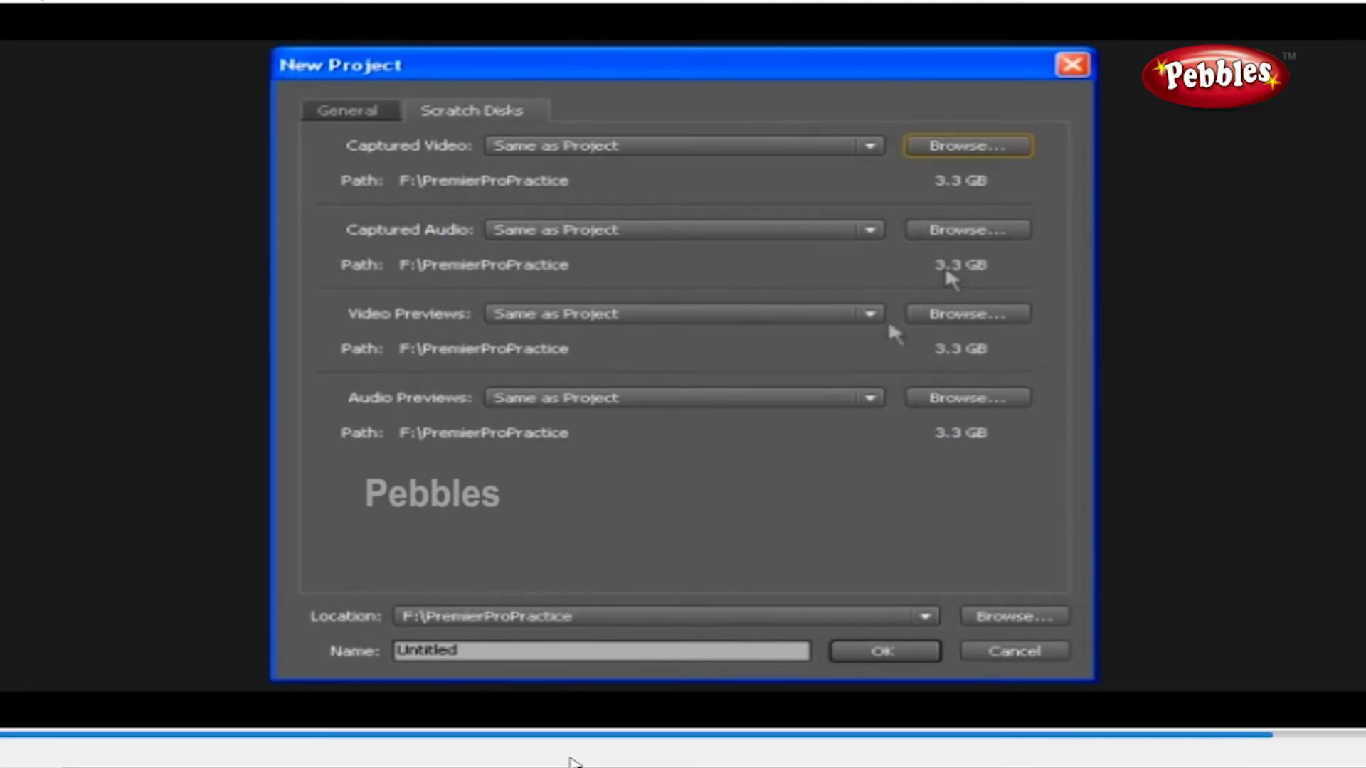
Step: Keep F:\PremierProPractice as the project location, name the project New Proj, and create it
{"action": "left_click", "coordinate": [1003, 620]}
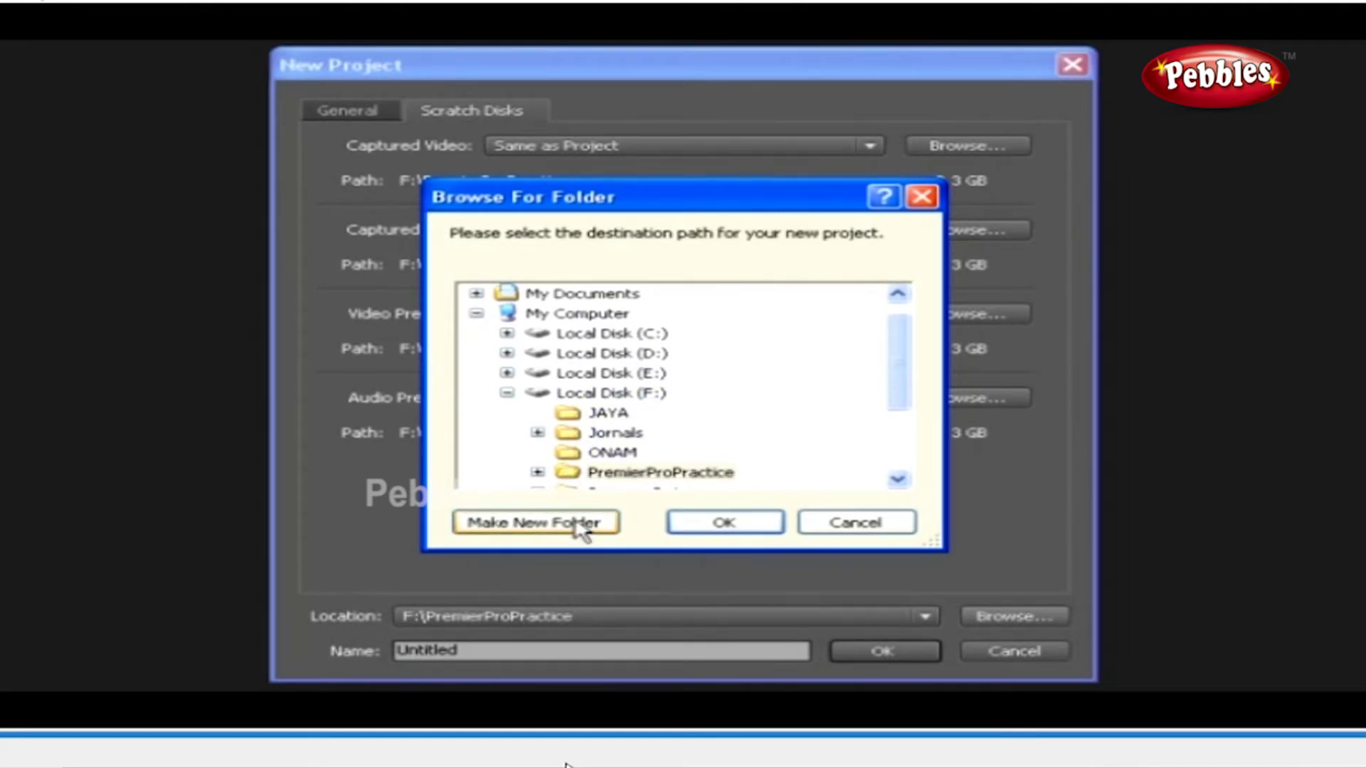
{"action": "left_click", "coordinate": [859, 525]}
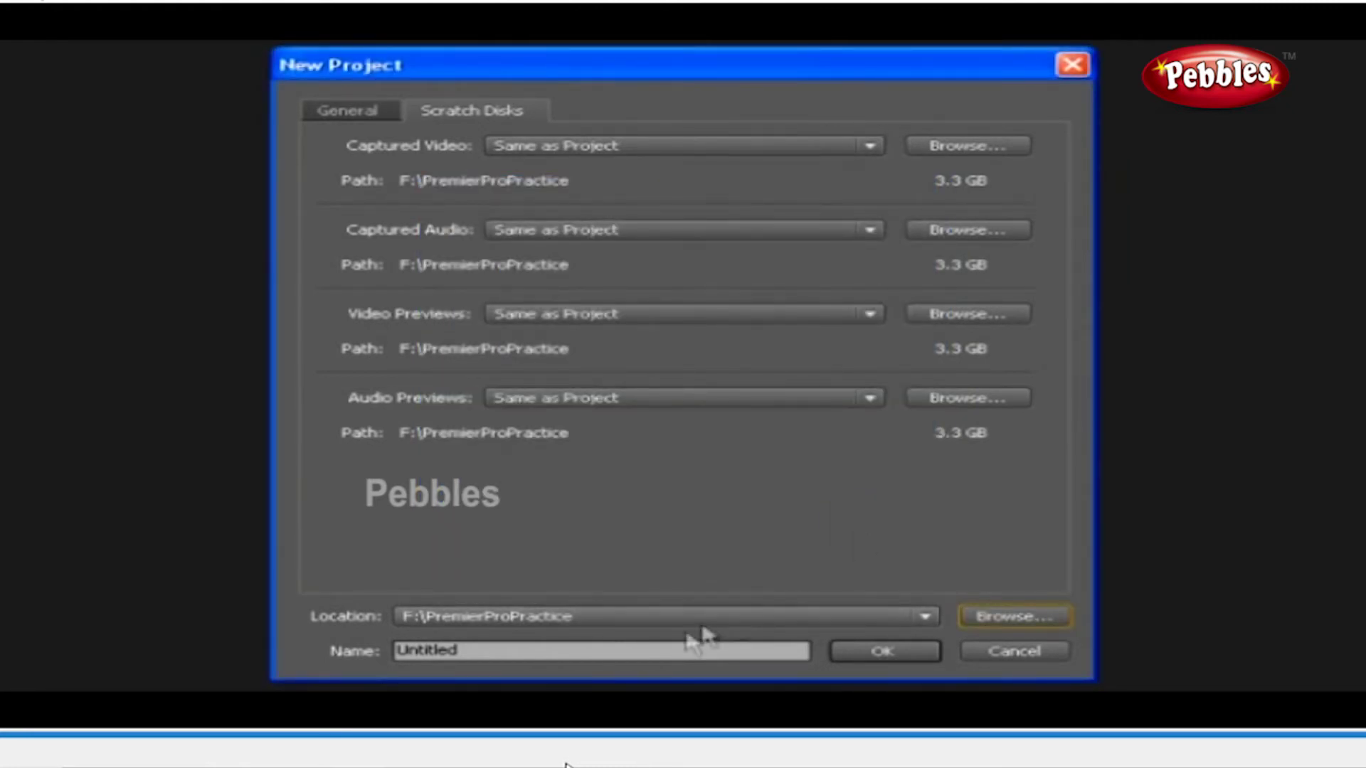
{"action": "left_click_drag", "start_coordinate": [607, 646], "coordinate": [366, 635]}
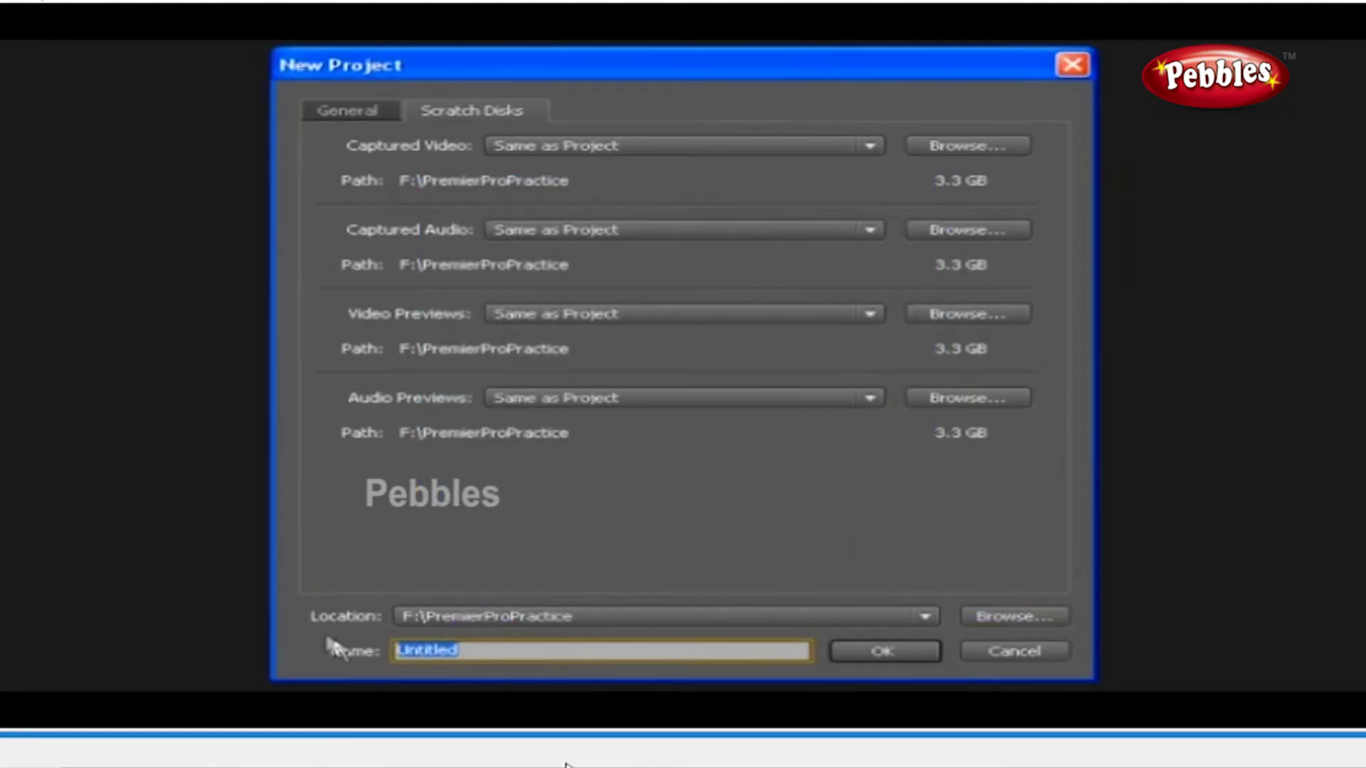
{"action": "type", "text": "New Proj"}
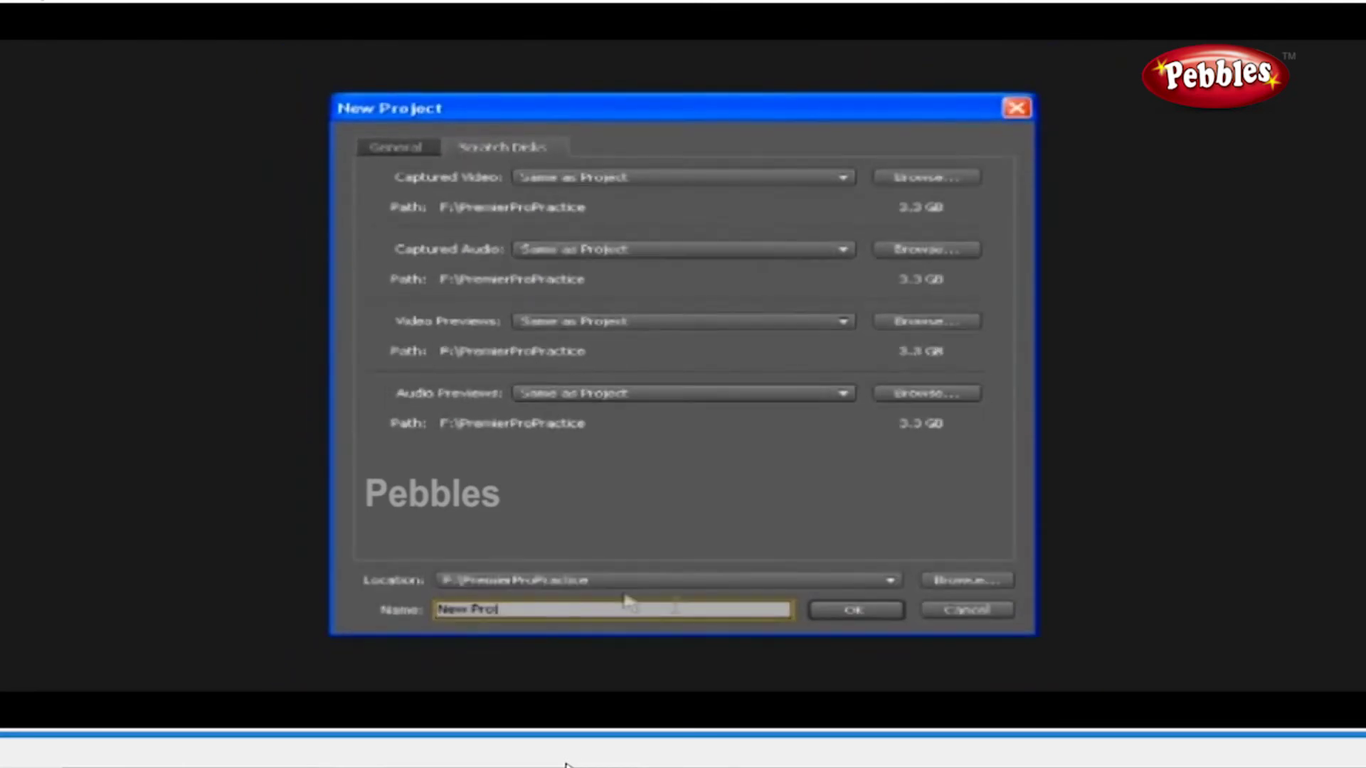
{"action": "left_click", "coordinate": [869, 631]}
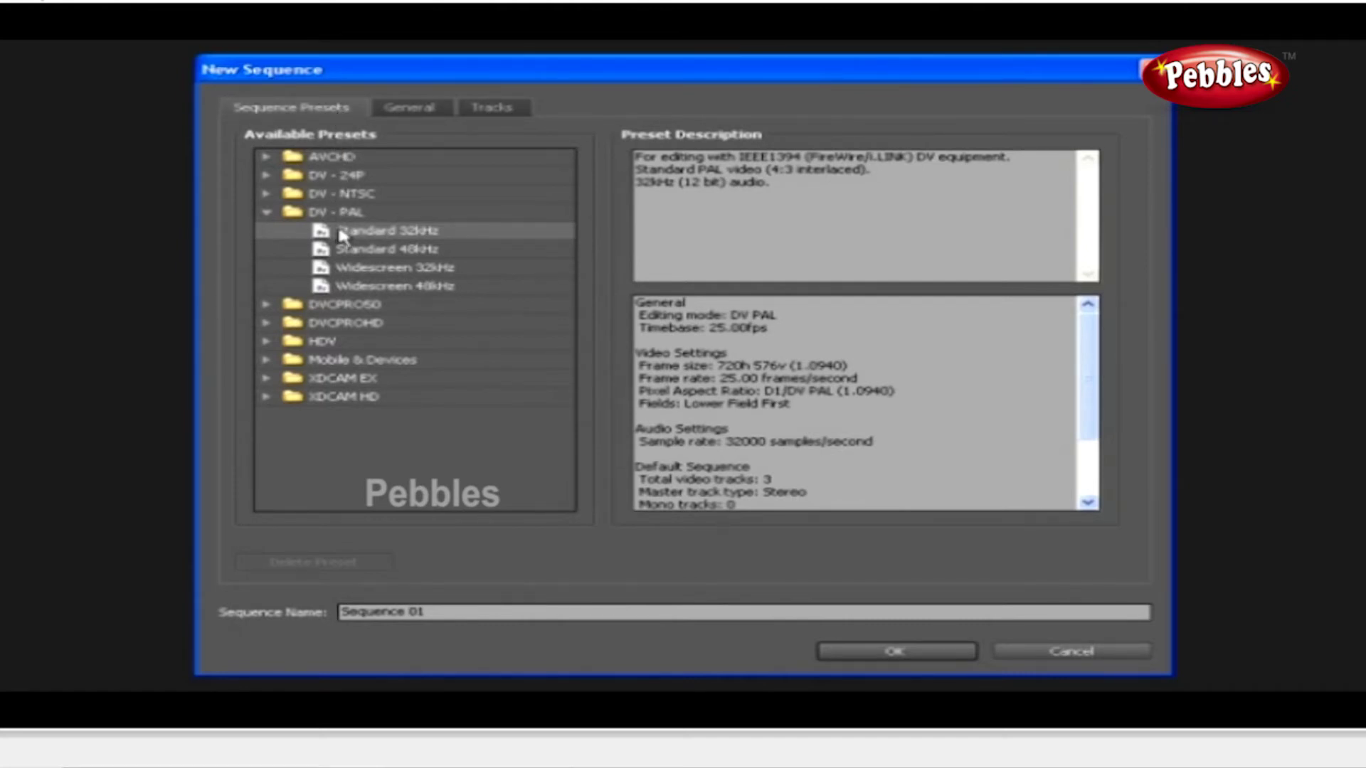
Step: Select the DV - NTSC Standard 48kHz preset for the new sequence and show its General settings
{"action": "left_click", "coordinate": [265, 212]}
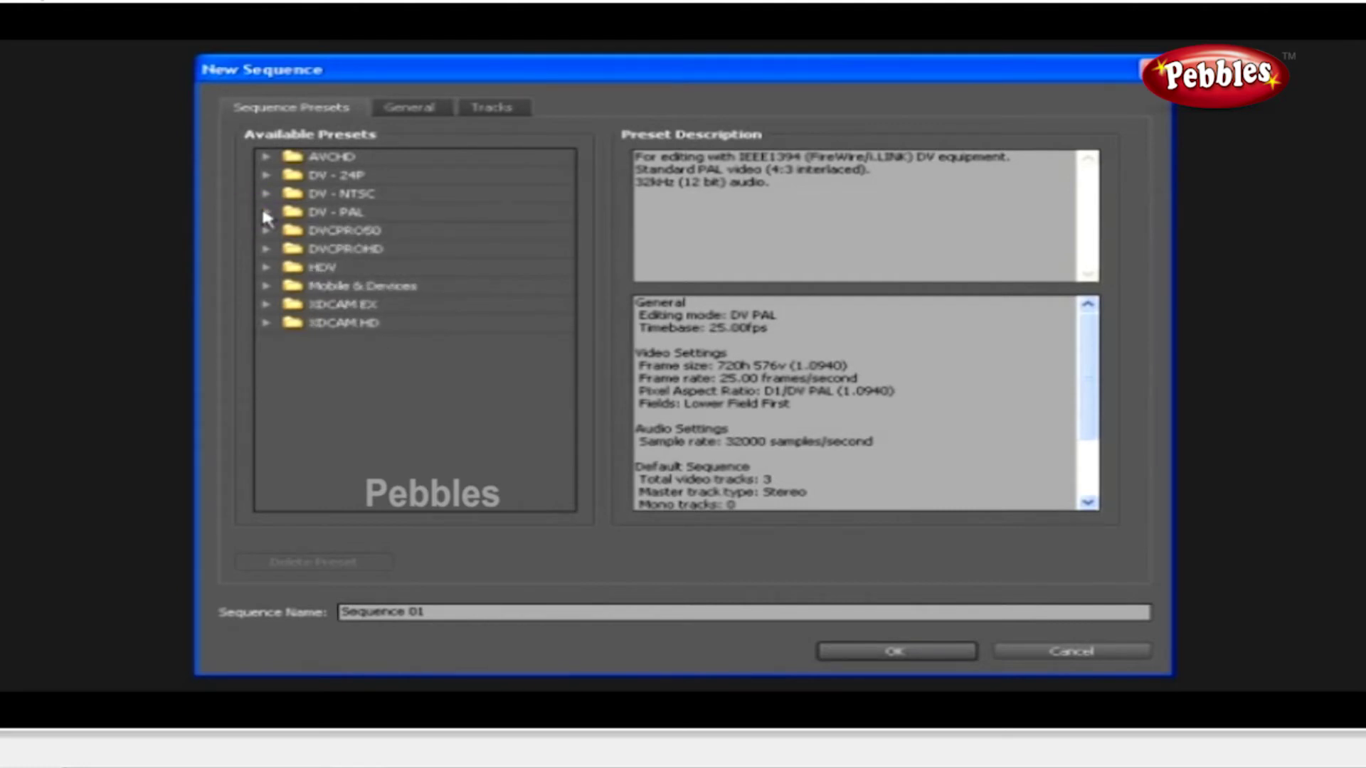
{"action": "left_click", "coordinate": [265, 157]}
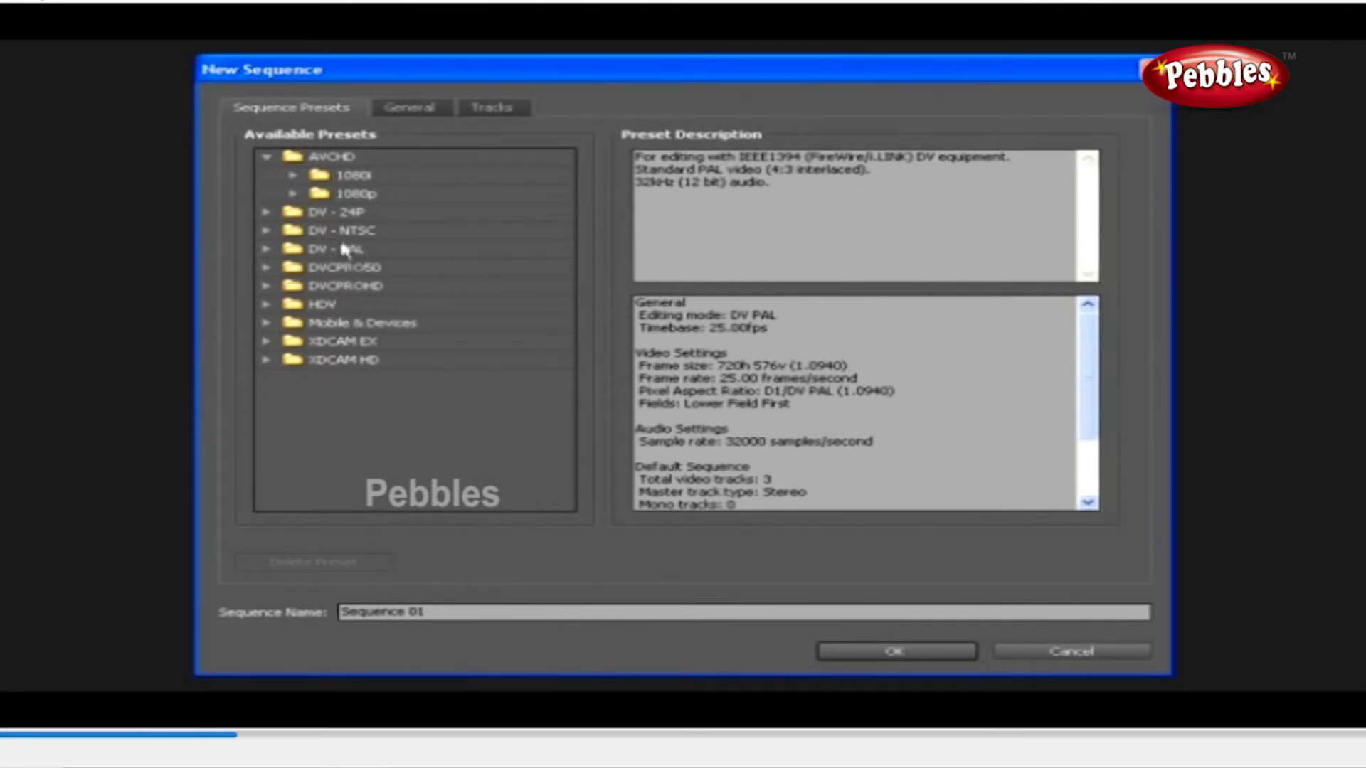
{"action": "left_click", "coordinate": [265, 230]}
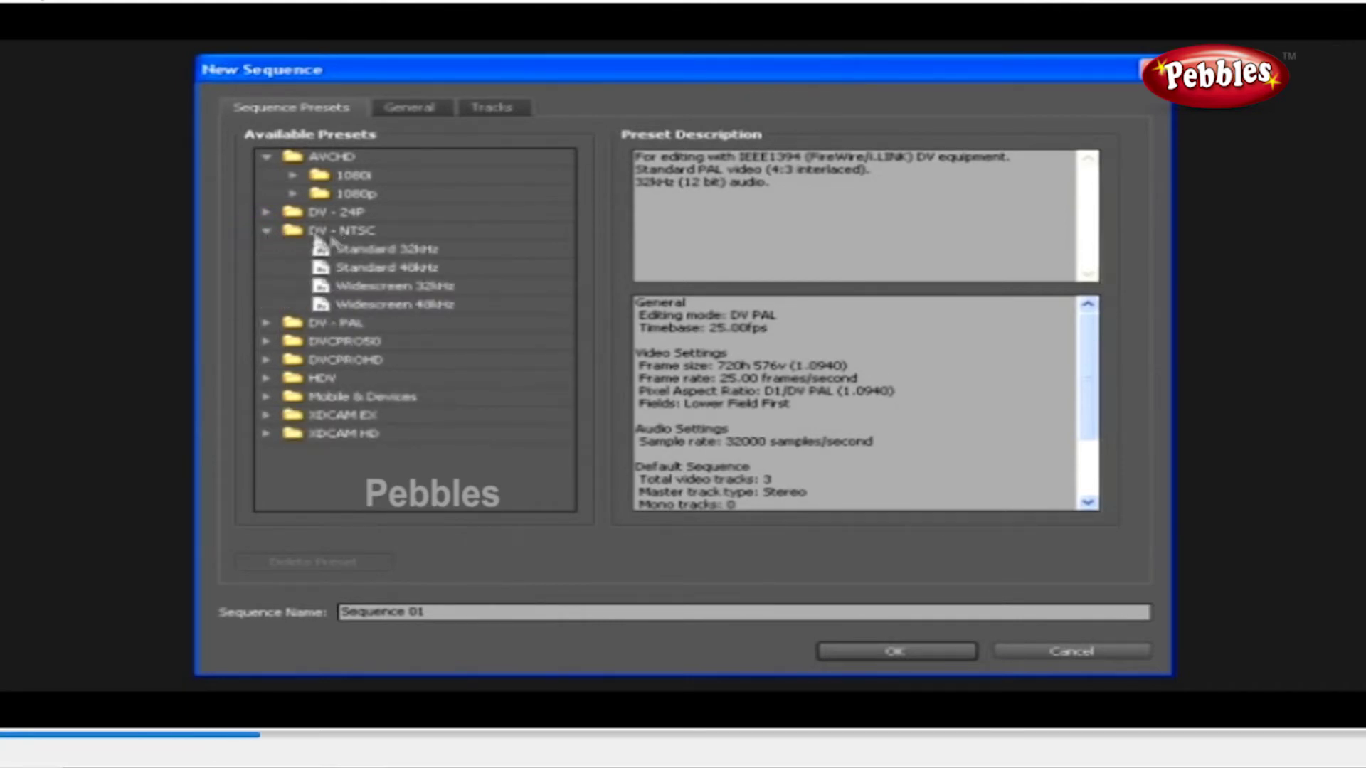
{"action": "left_click", "coordinate": [375, 271]}
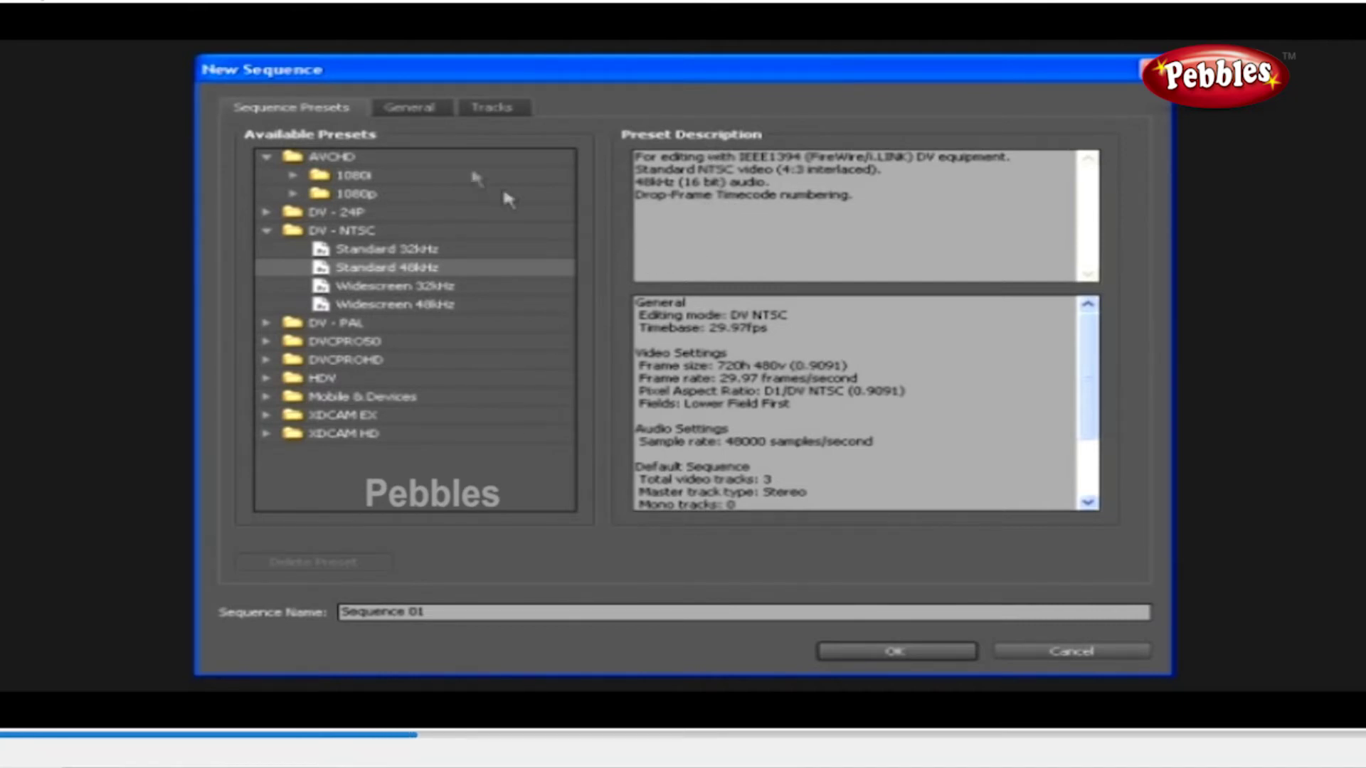
{"action": "left_click", "coordinate": [425, 112]}
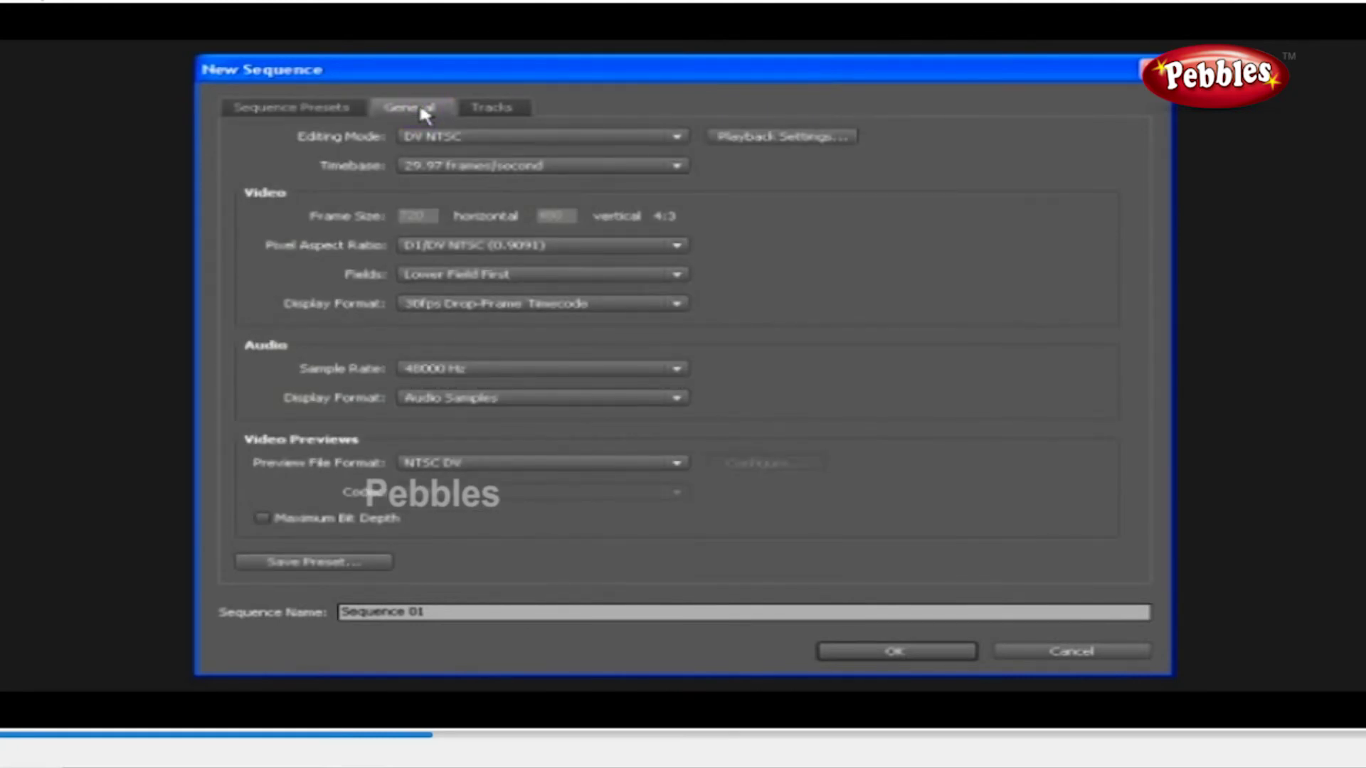
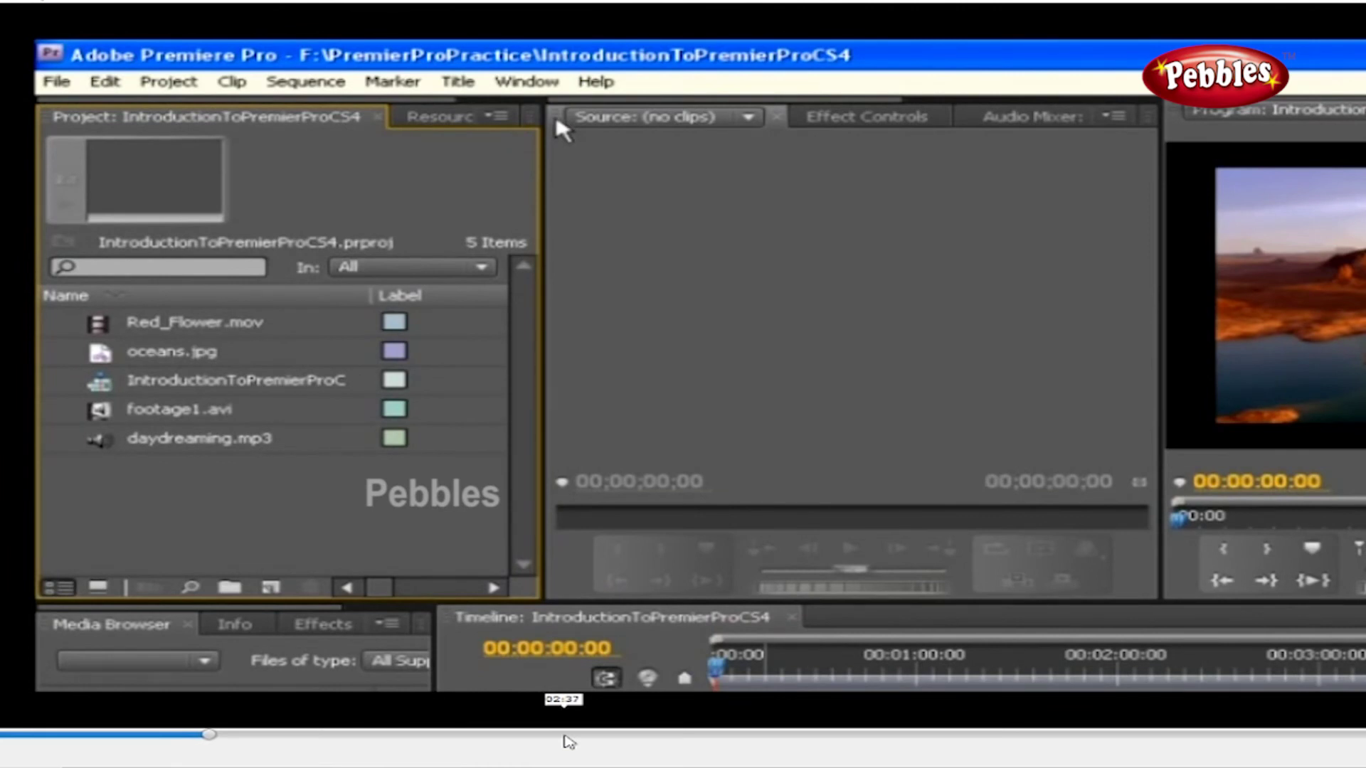
Step: View the Effect Controls and the Audio Mixer in the Source monitor's panel group, ending on Effect Controls
{"action": "left_click", "coordinate": [820, 118]}
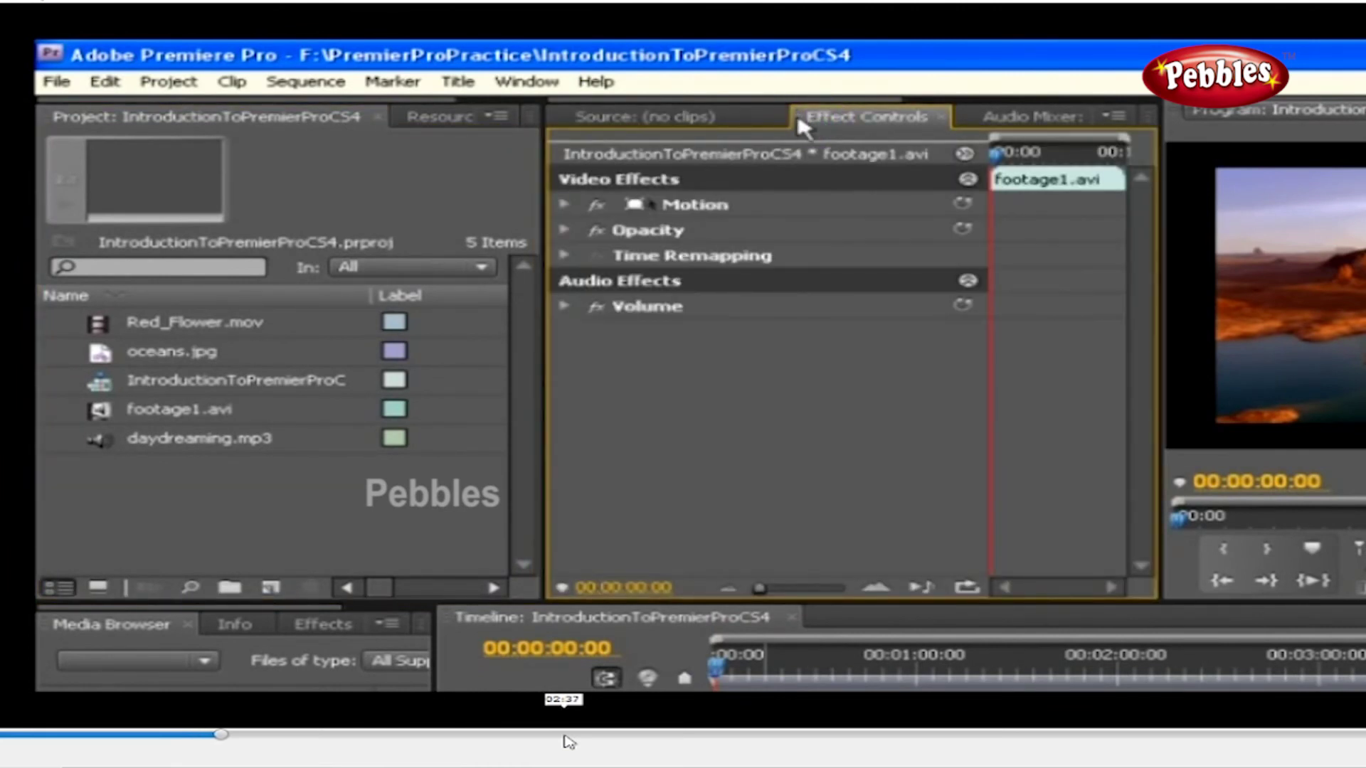
{"action": "left_click", "coordinate": [985, 118]}
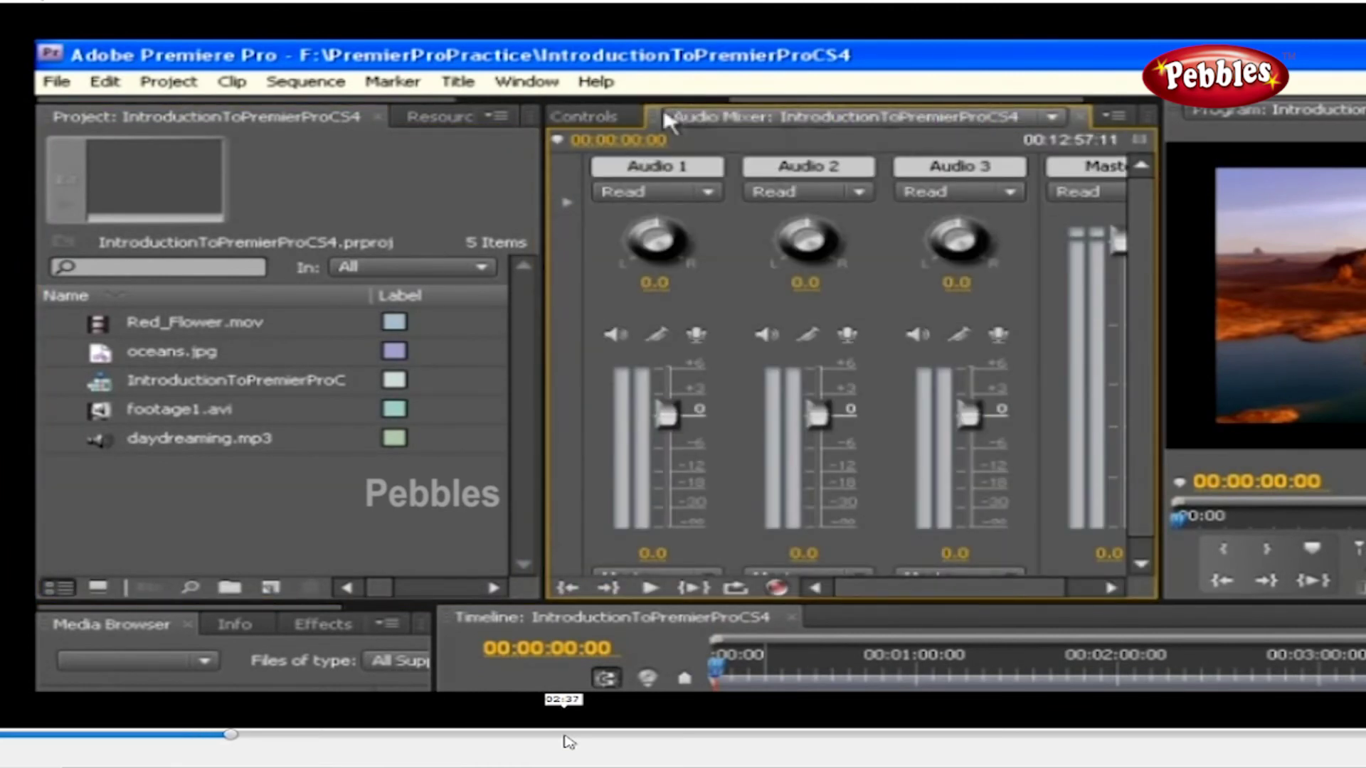
{"action": "left_click", "coordinate": [615, 118]}
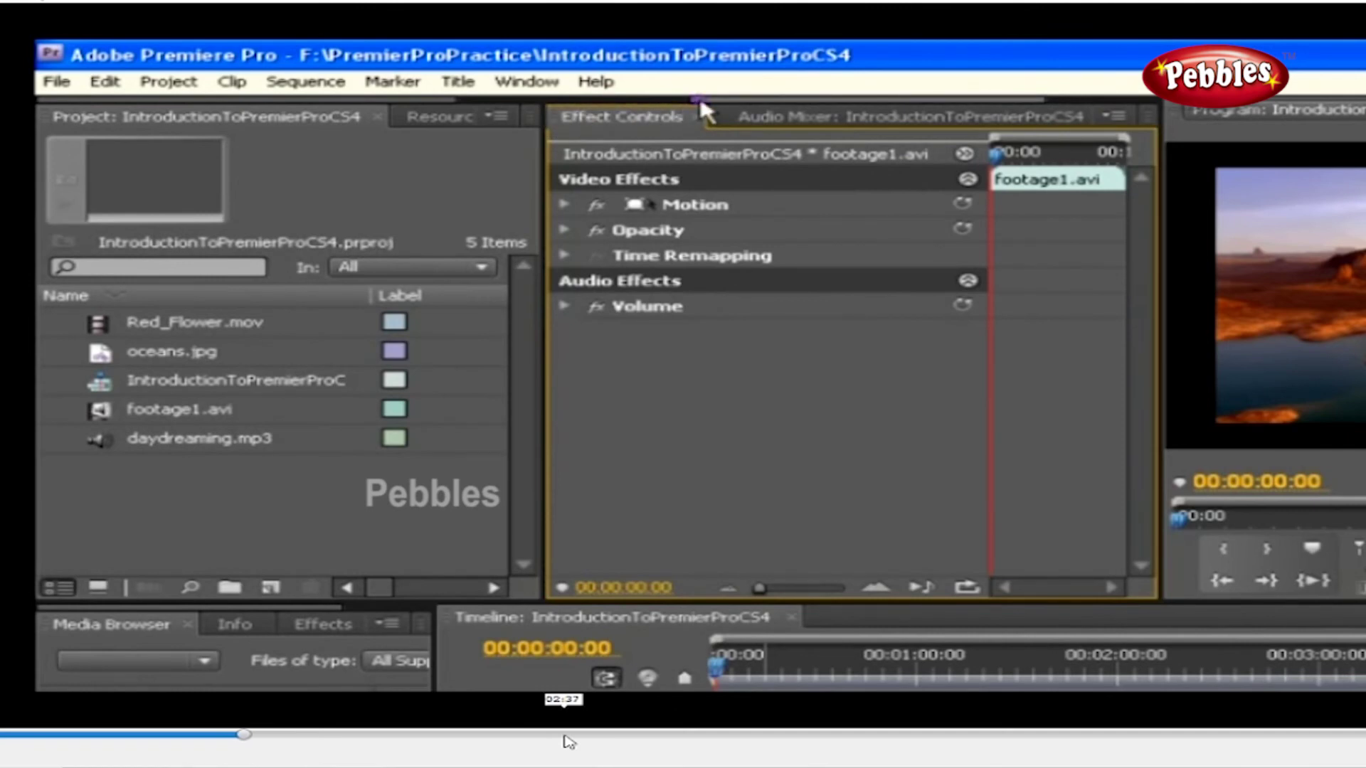
Step: Bring the Source monitor back into view and move its panel onto the centre of the Program monitor's group
{"action": "left_click_drag", "start_coordinate": [700, 97], "coordinate": [1306, 284]}
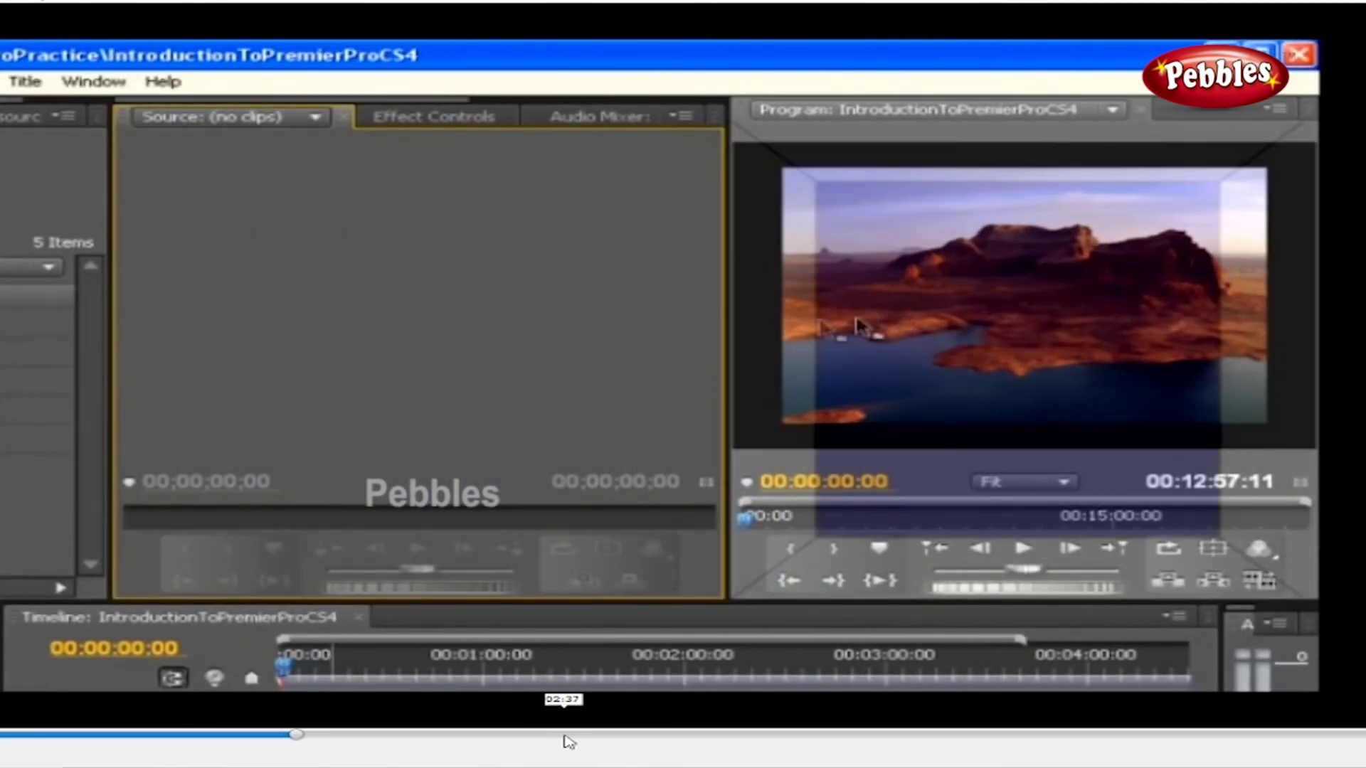